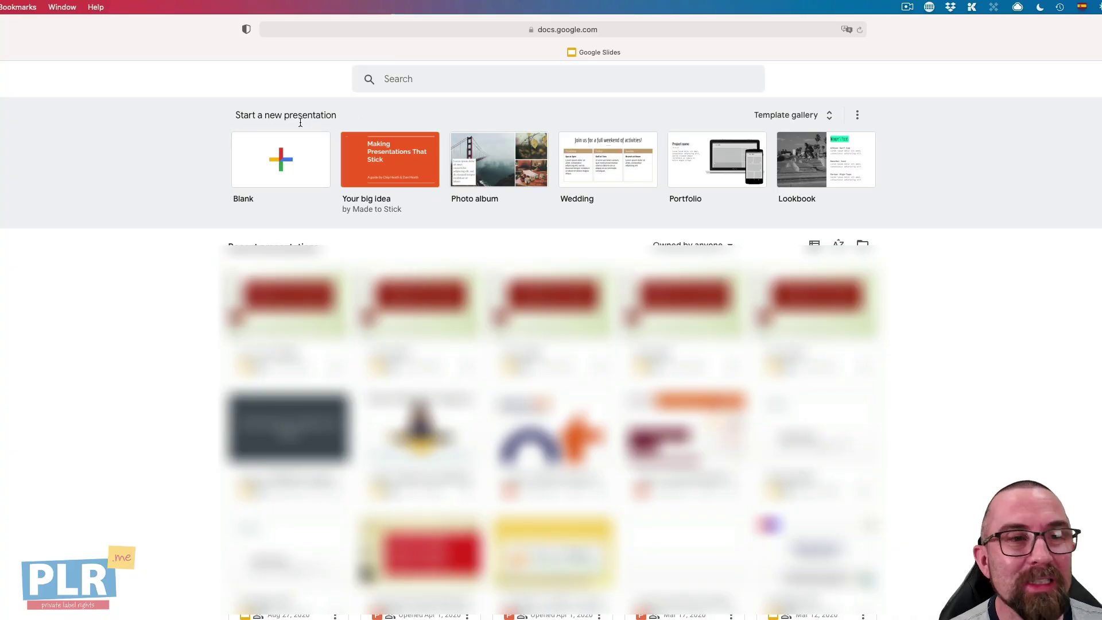
Start a blank presentation and begin importing a deck from the computer.
left_click(283, 165)
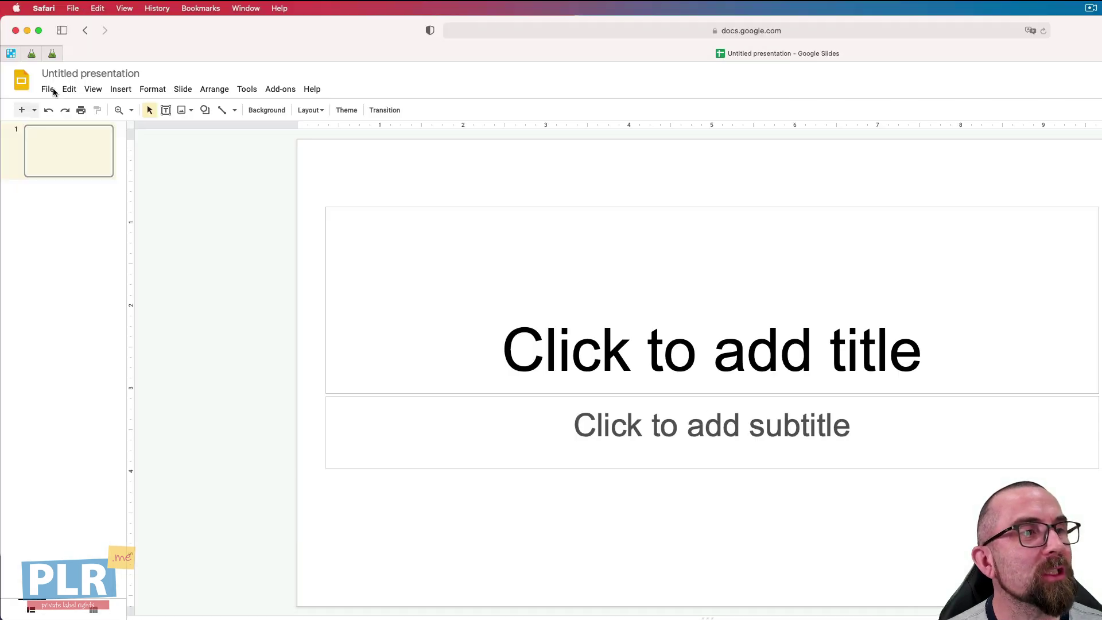
left_click(50, 92)
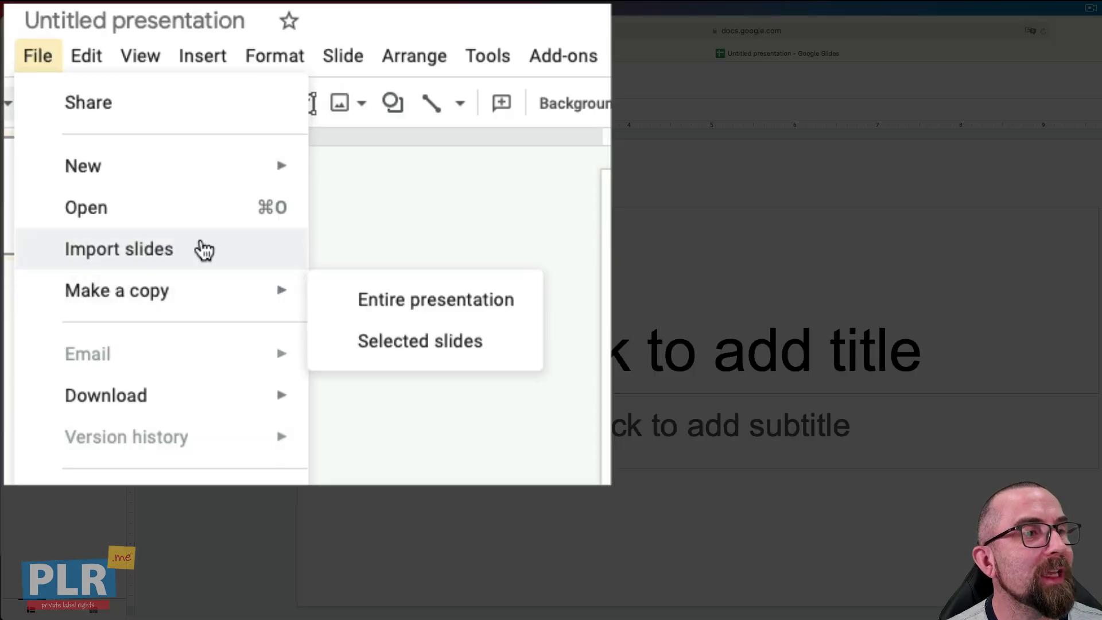
left_click(121, 172)
left_click(555, 207)
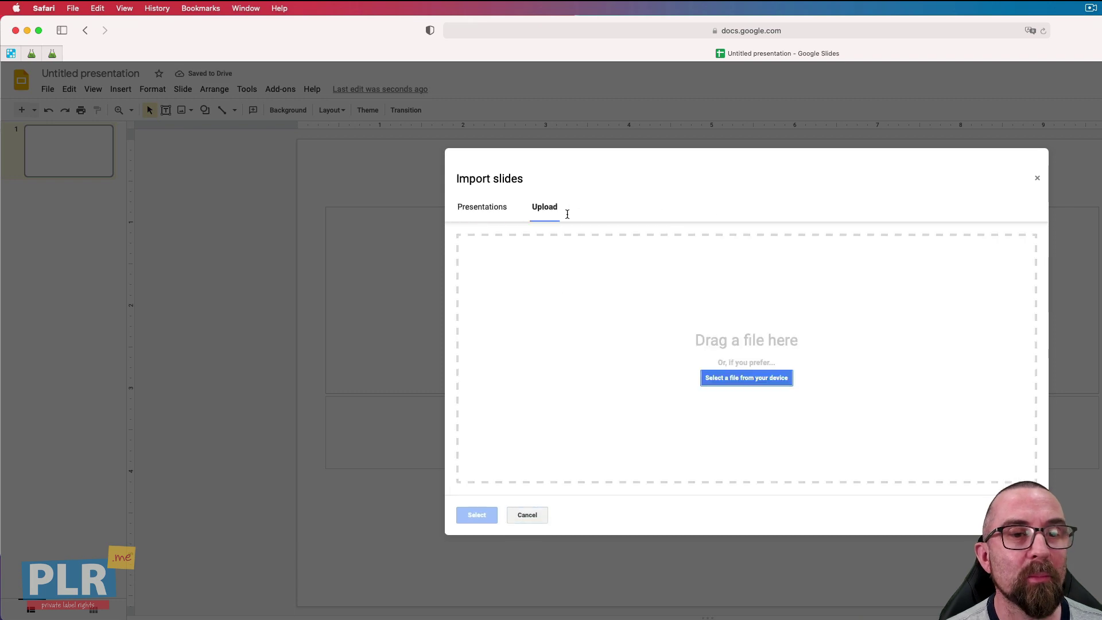
left_click(758, 380)
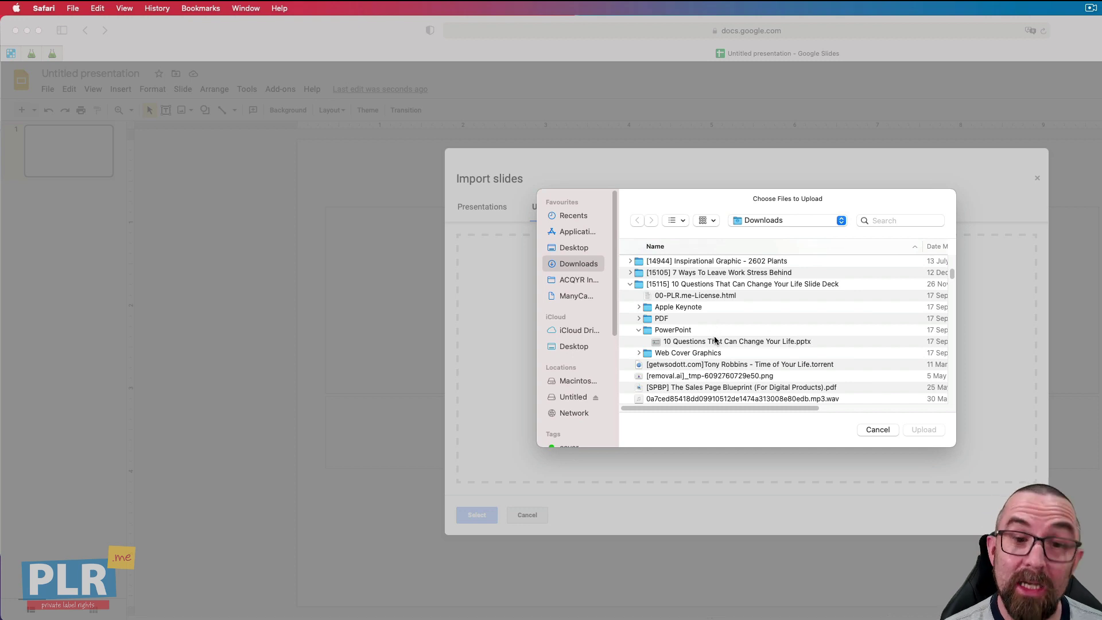
Upload '10 Questions That Can Change Your Life.pptx' and import all its slides.
left_click(759, 341)
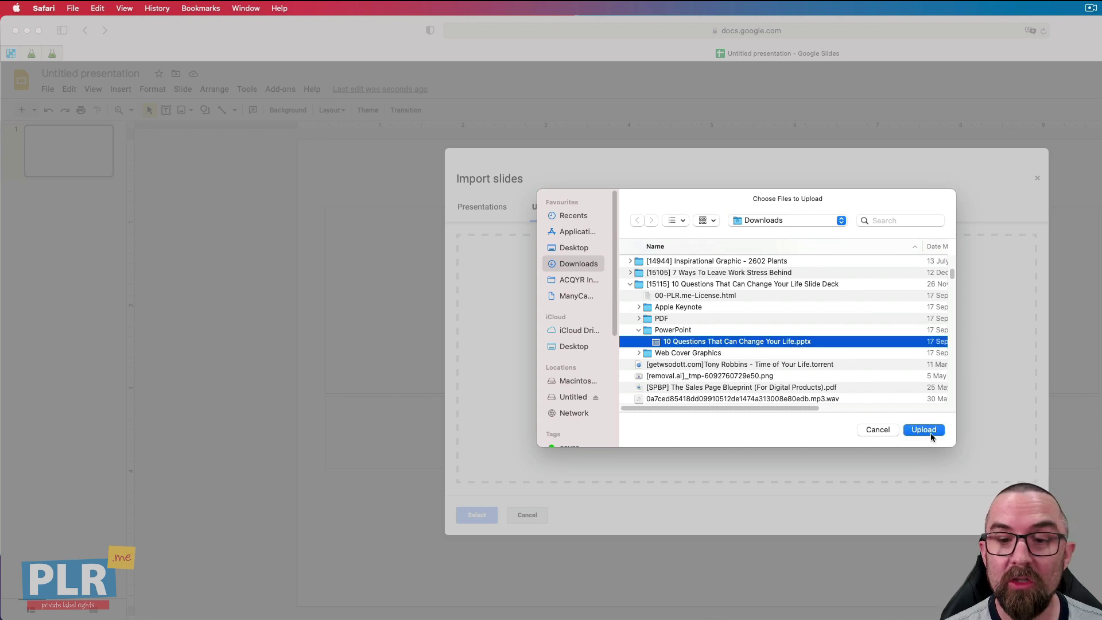
left_click(924, 431)
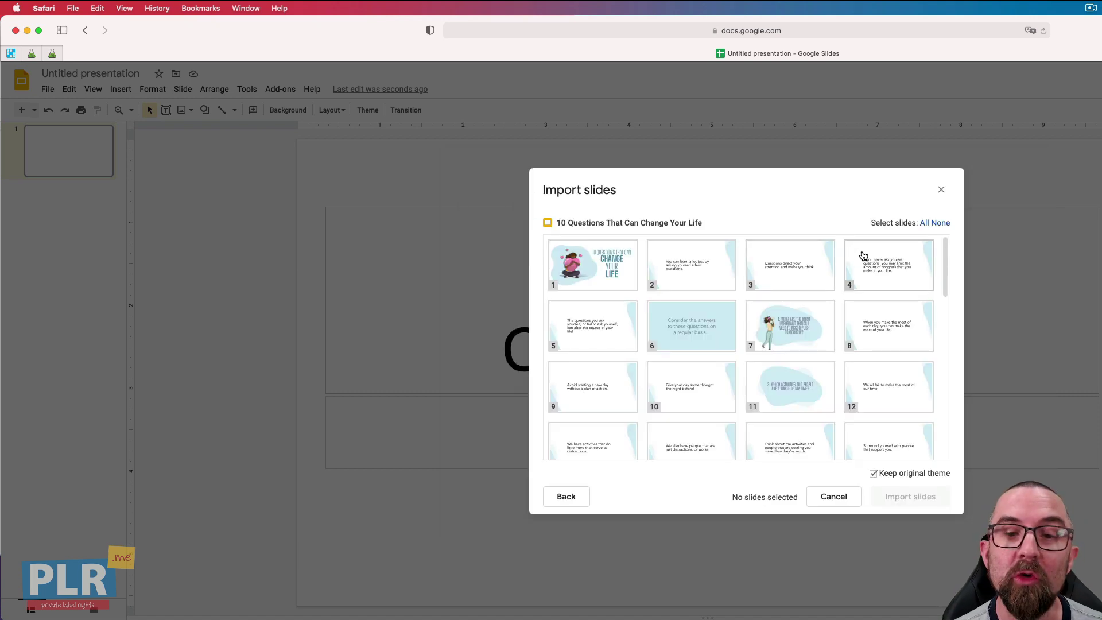
left_click(924, 223)
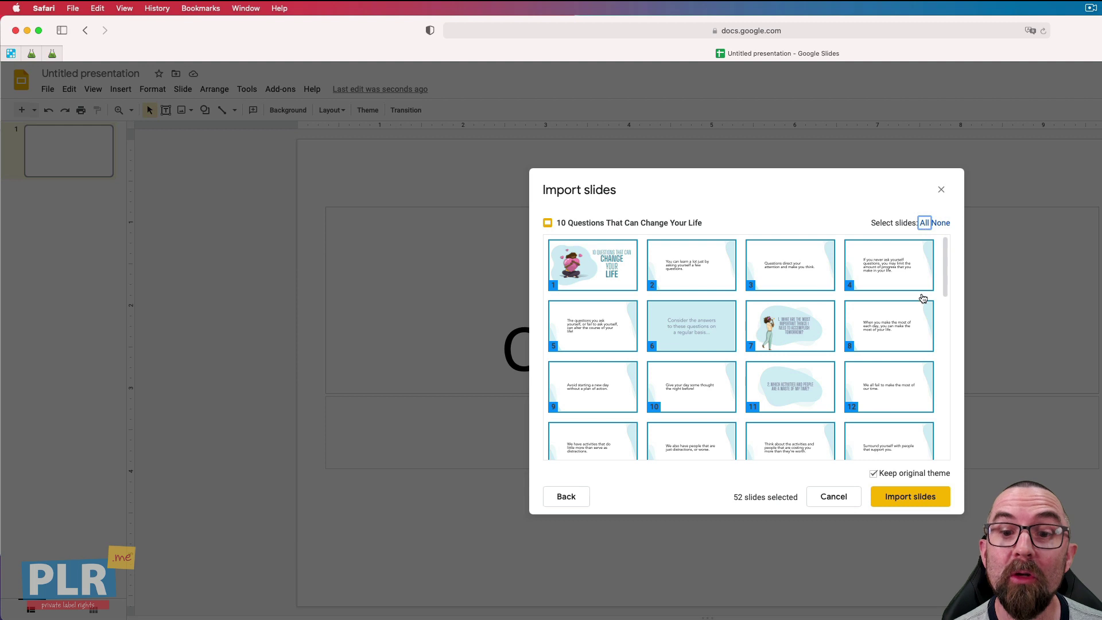
left_click(920, 501)
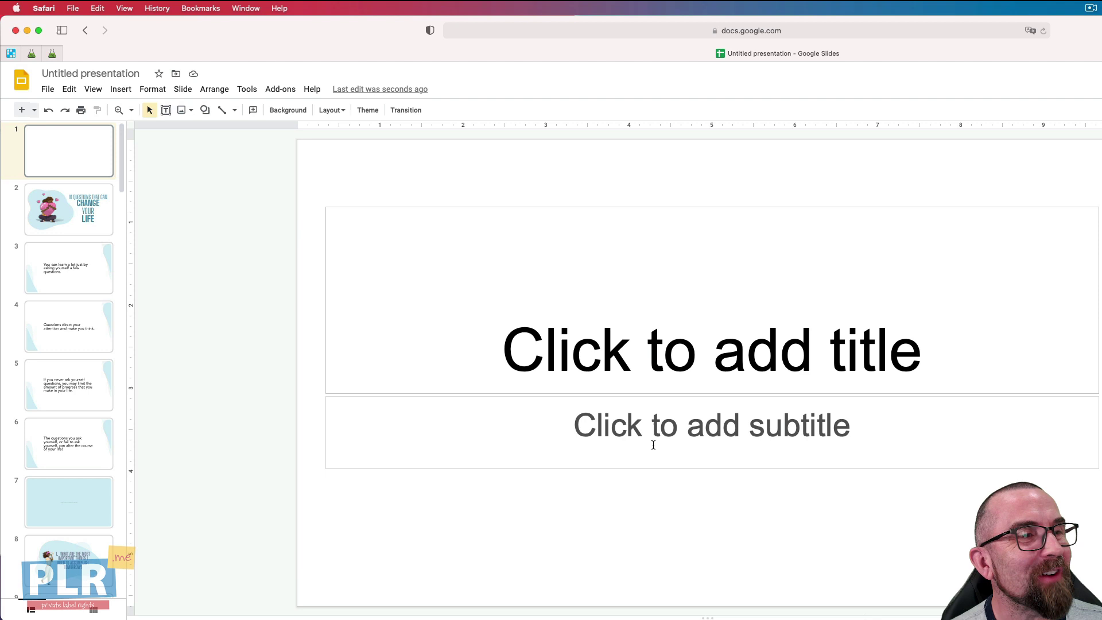
Delete the blank first slide so the cover slide leads the deck.
right_click(87, 155)
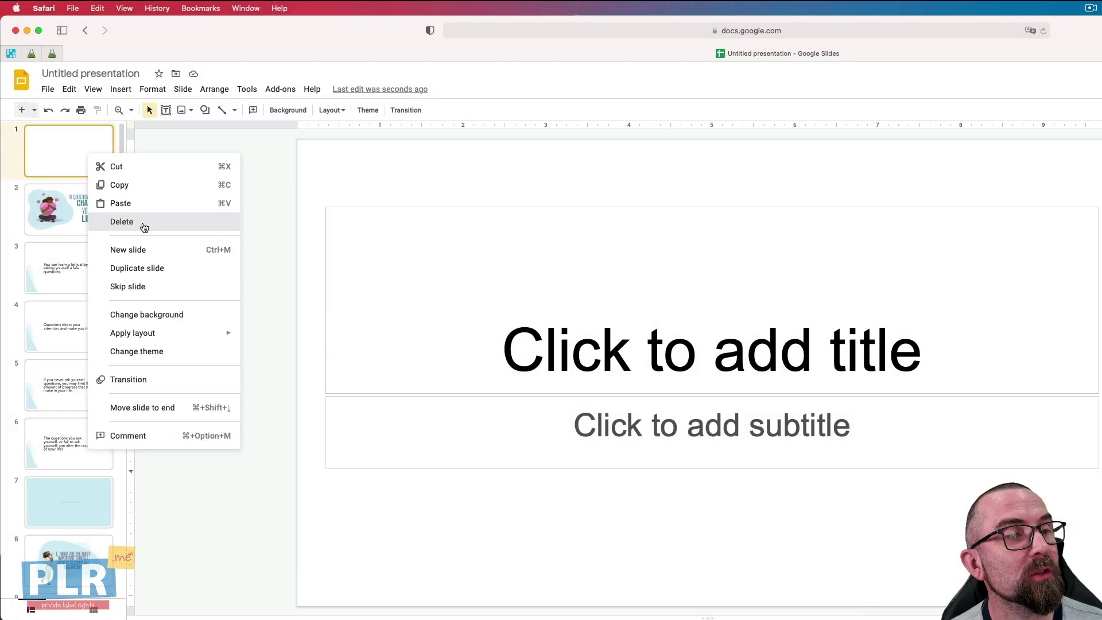
left_click(127, 202)
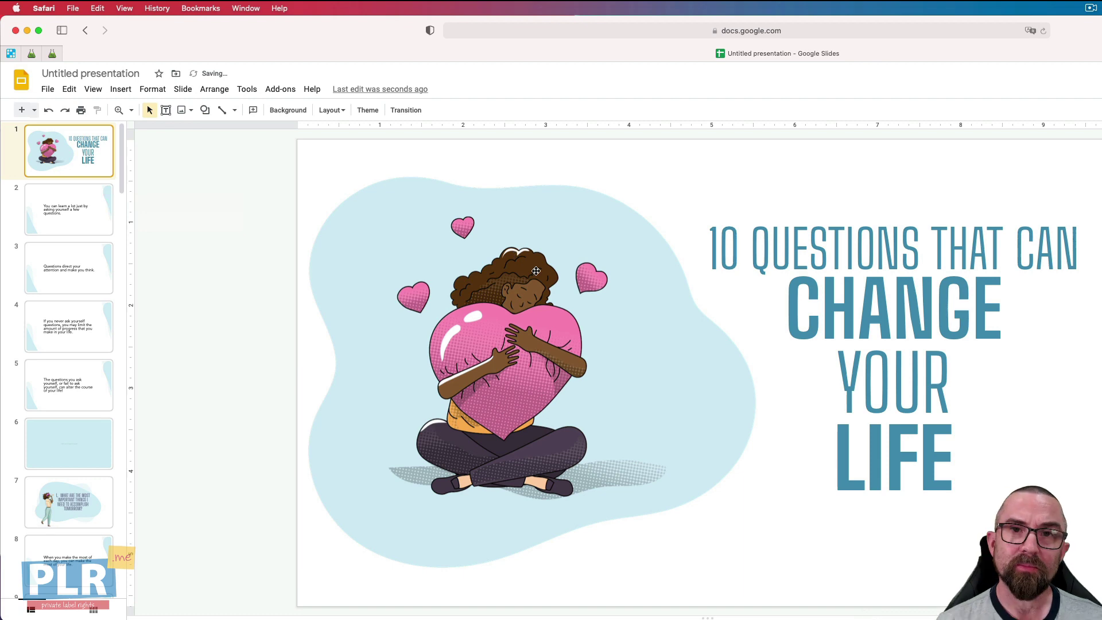
left_click(962, 455)
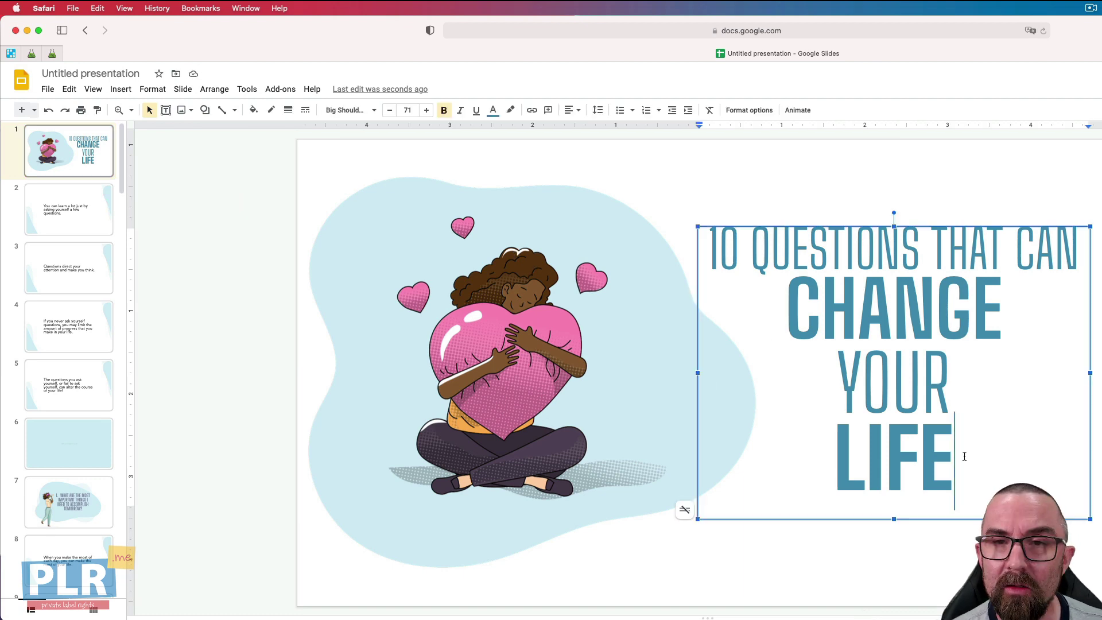
left_click(816, 568)
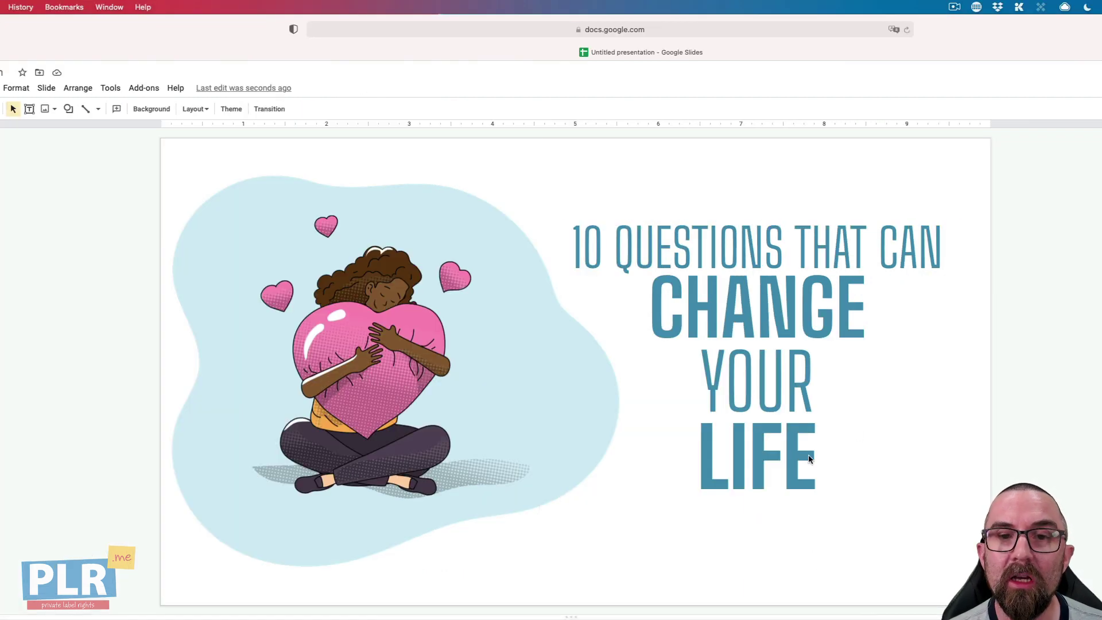
Colour the cover title '10 Questions That Can Change Your Life' yellow.
left_click(781, 414)
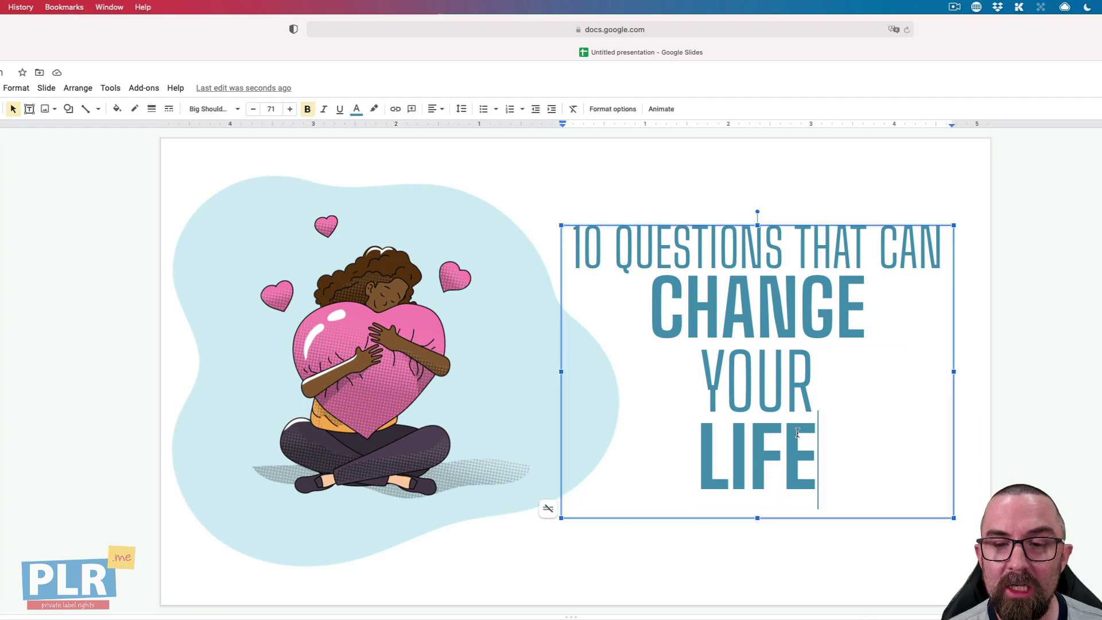
left_click_drag(816, 469, 560, 256)
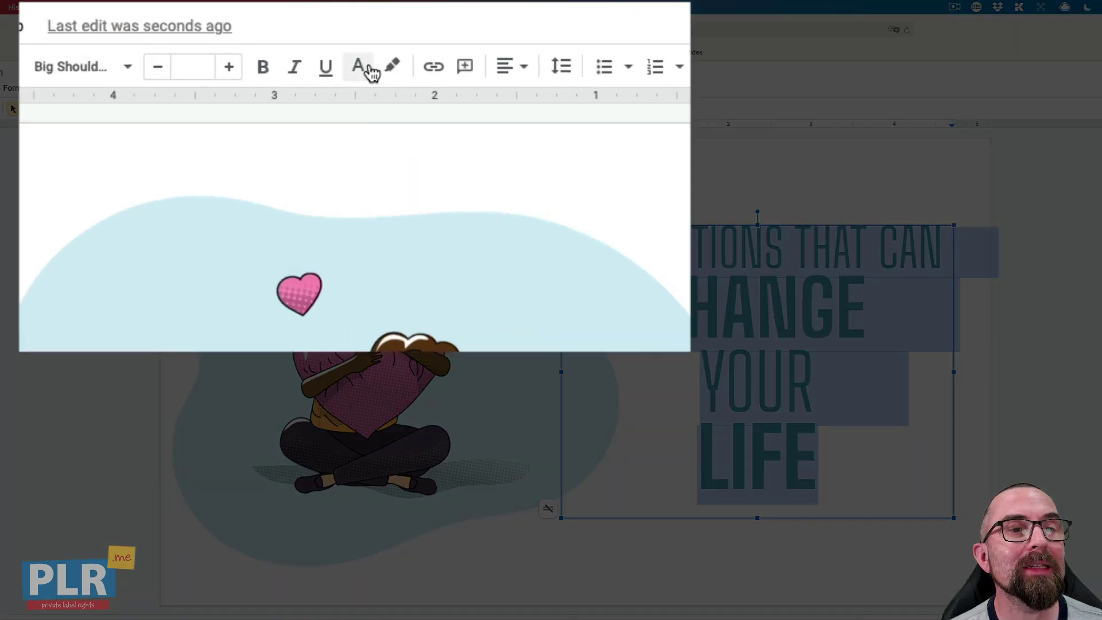
left_click(364, 72)
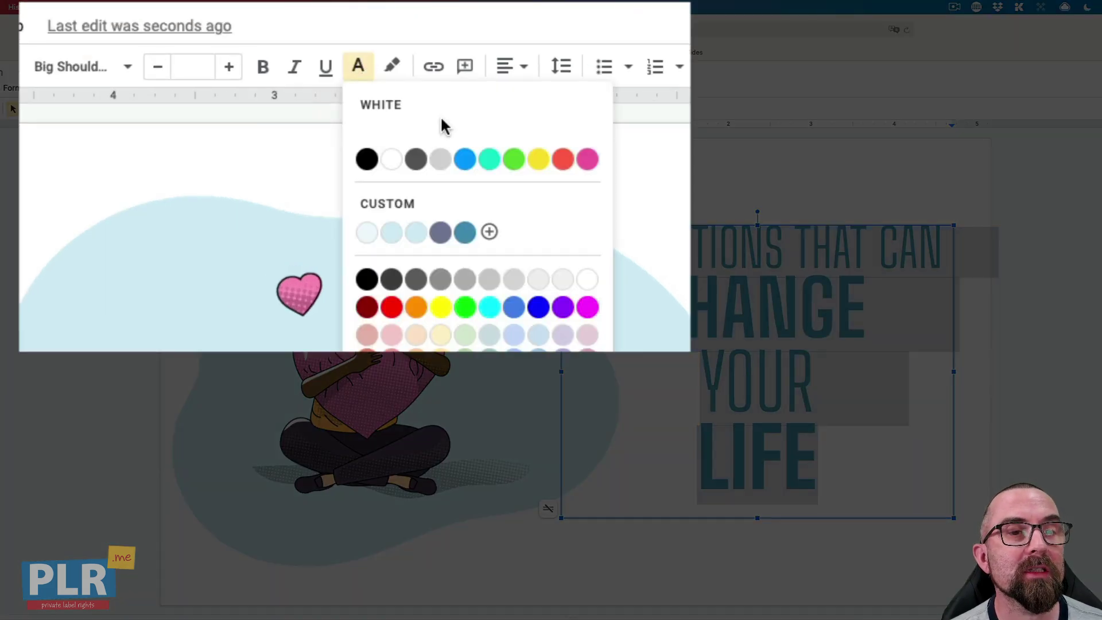
left_click(558, 158)
left_click(672, 181)
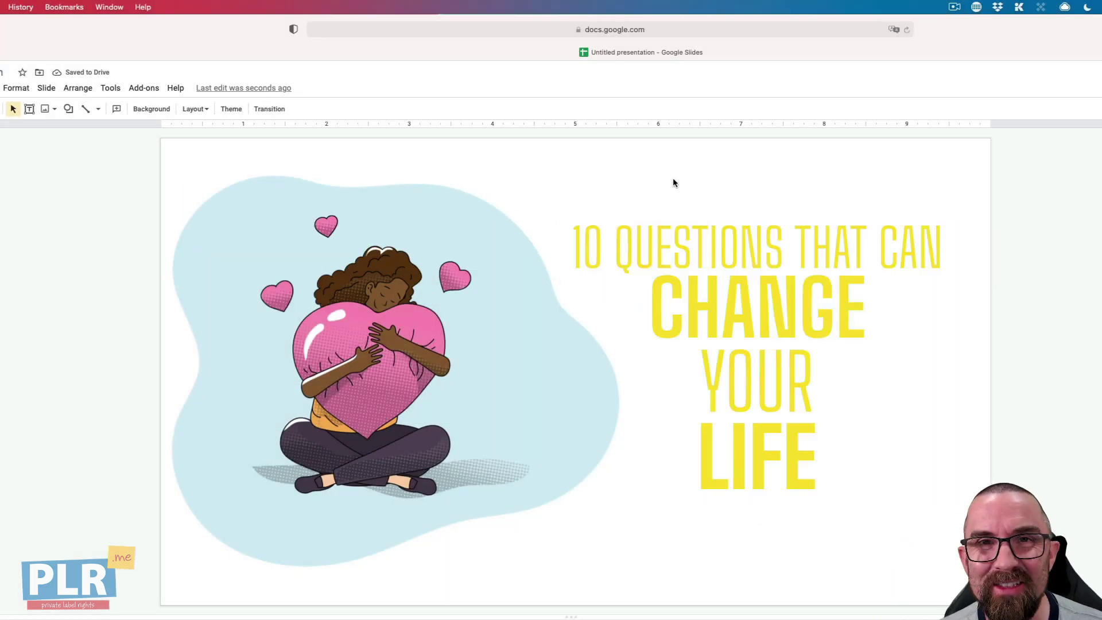
Shrink the cover illustration and move it up to the left beside the yellow title.
left_click(478, 268)
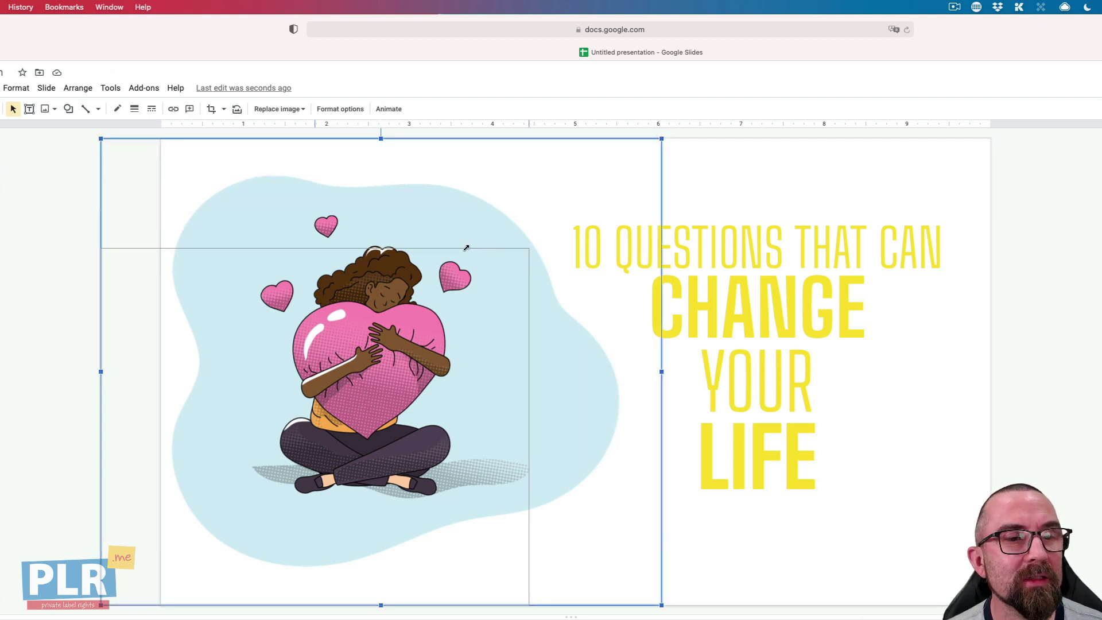
left_click_drag(662, 138, 528, 248)
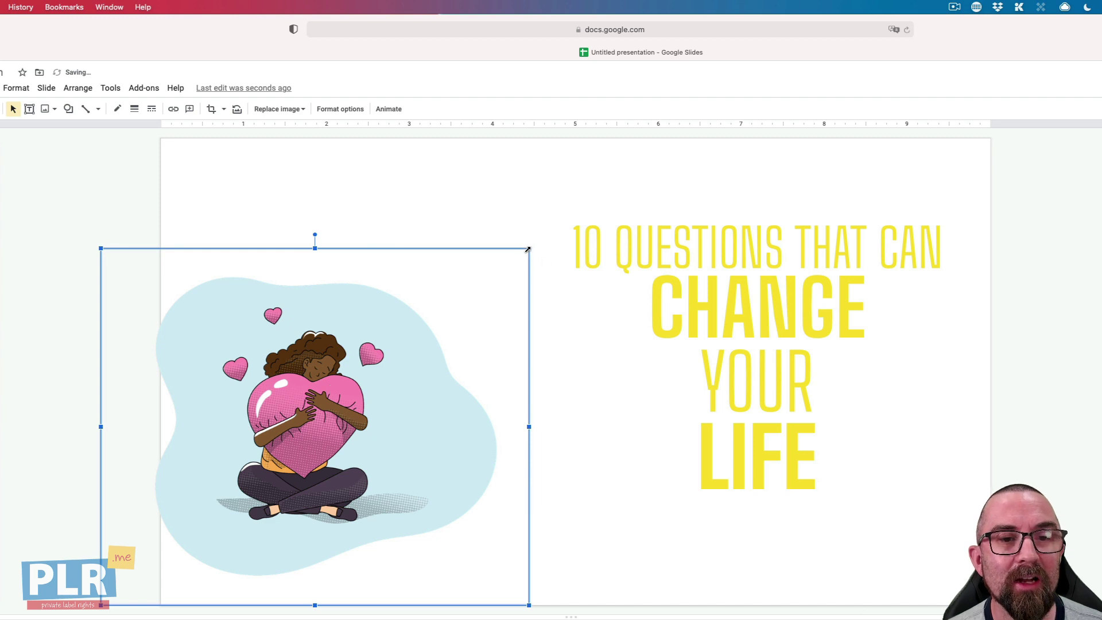
left_click_drag(367, 354, 410, 251)
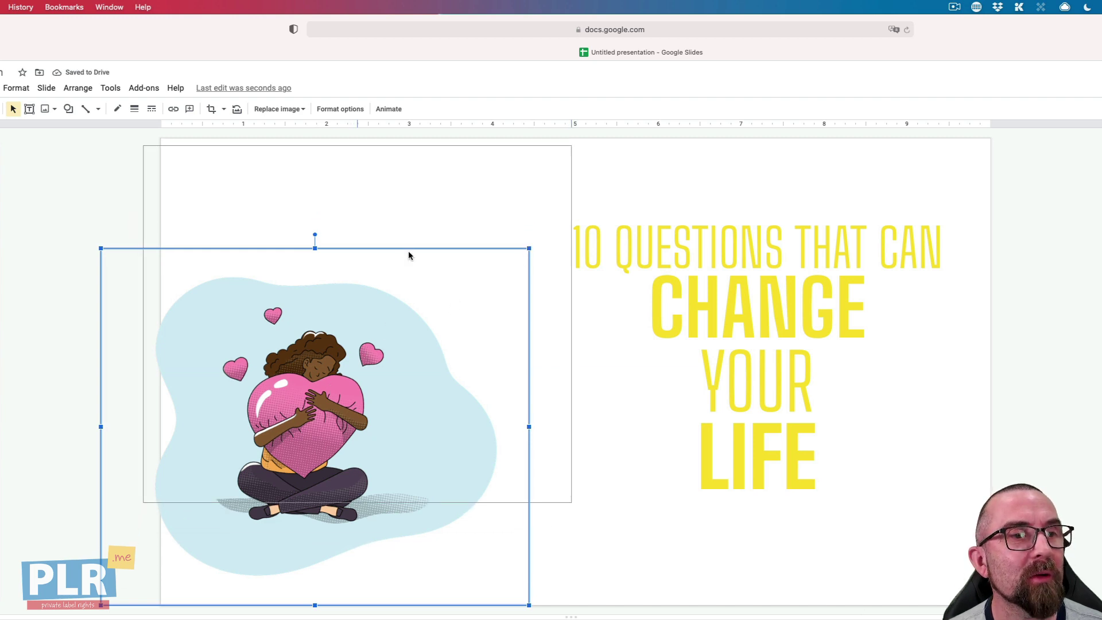
left_click(645, 495)
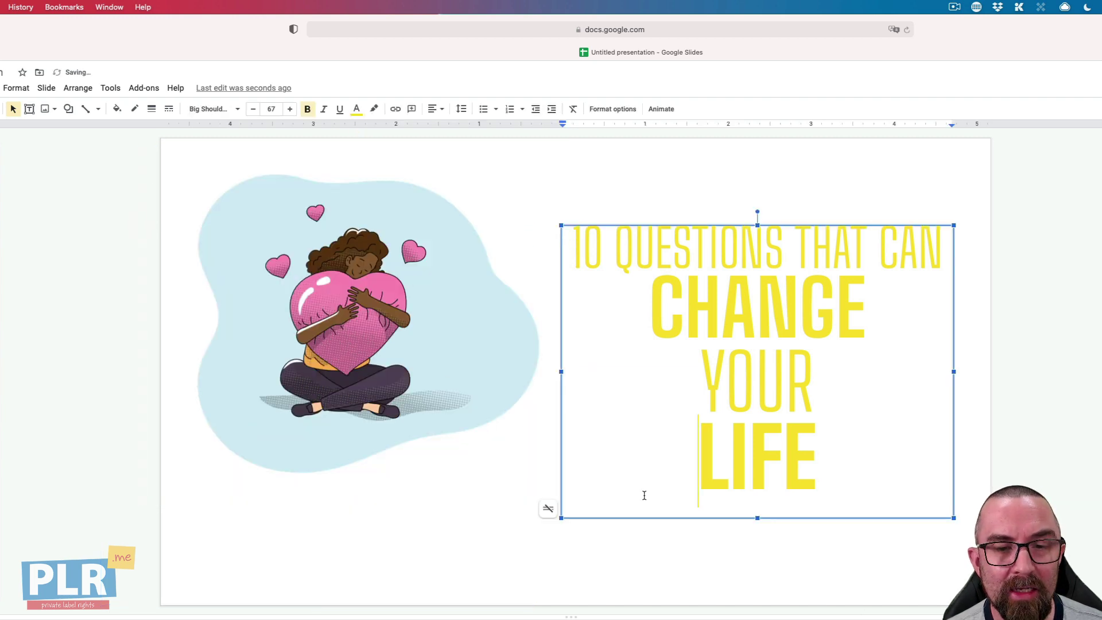
left_click(524, 560)
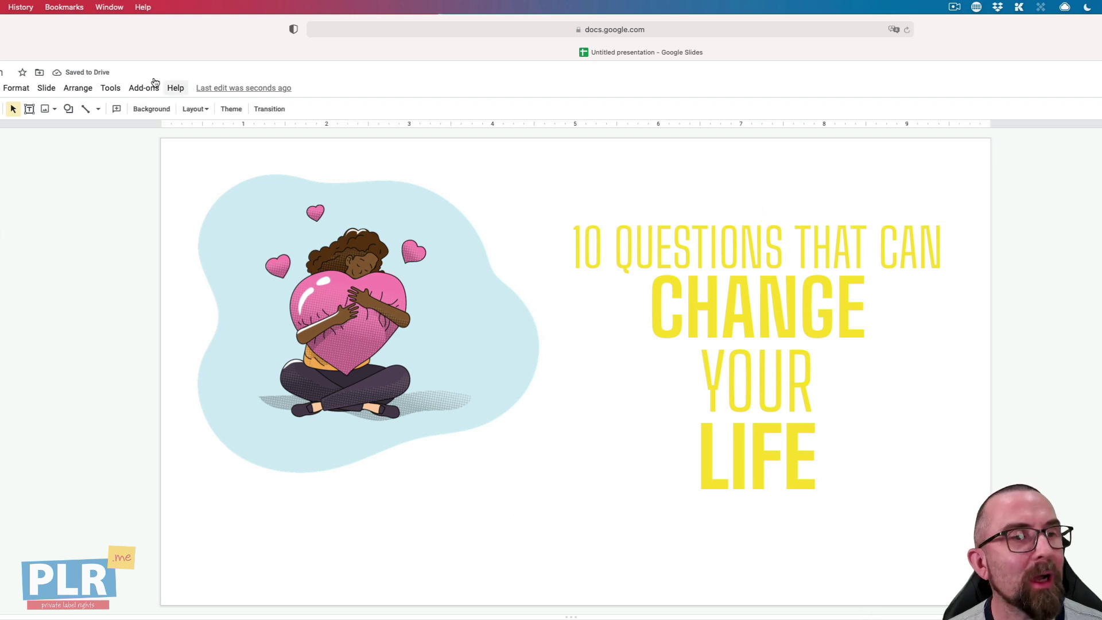
Draw a new text box below the illustration for the website credit.
left_click(90, 87)
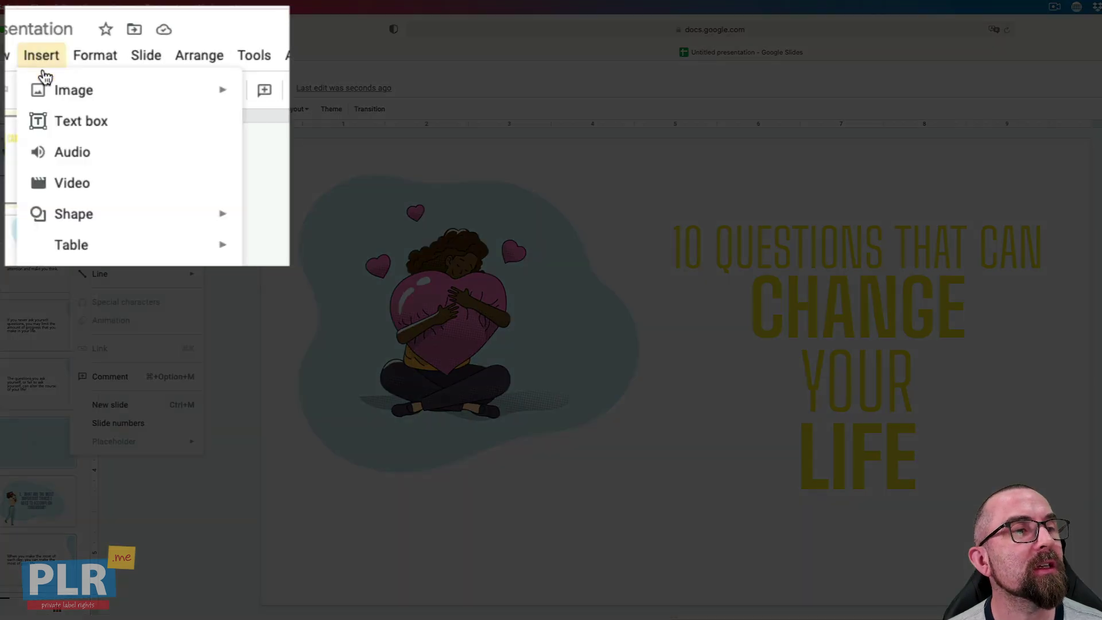
left_click(113, 123)
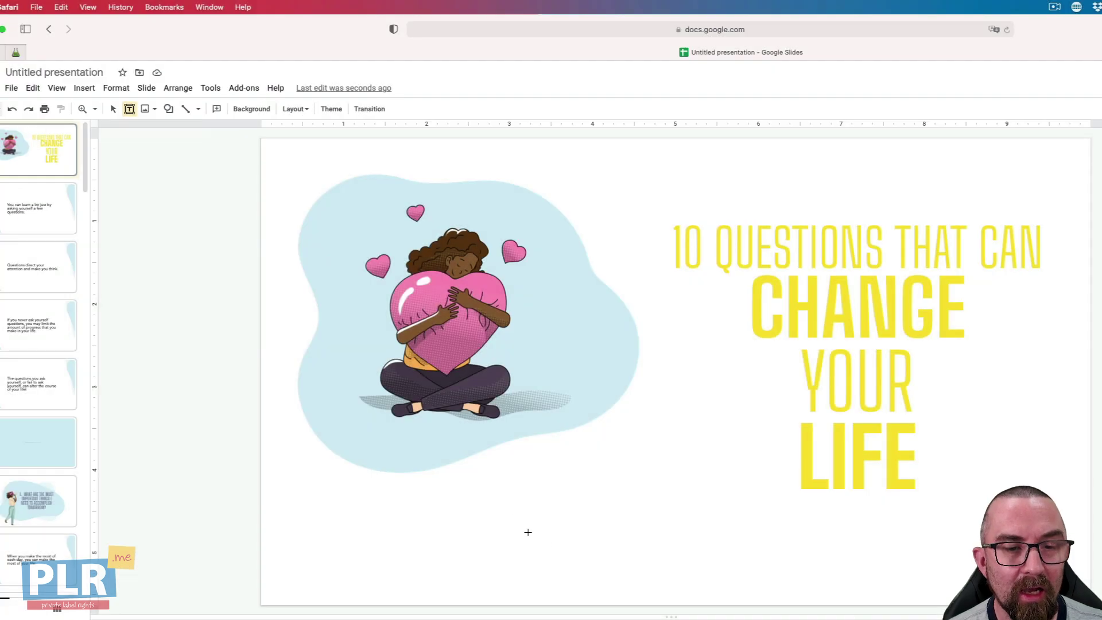
left_click_drag(511, 516, 838, 579)
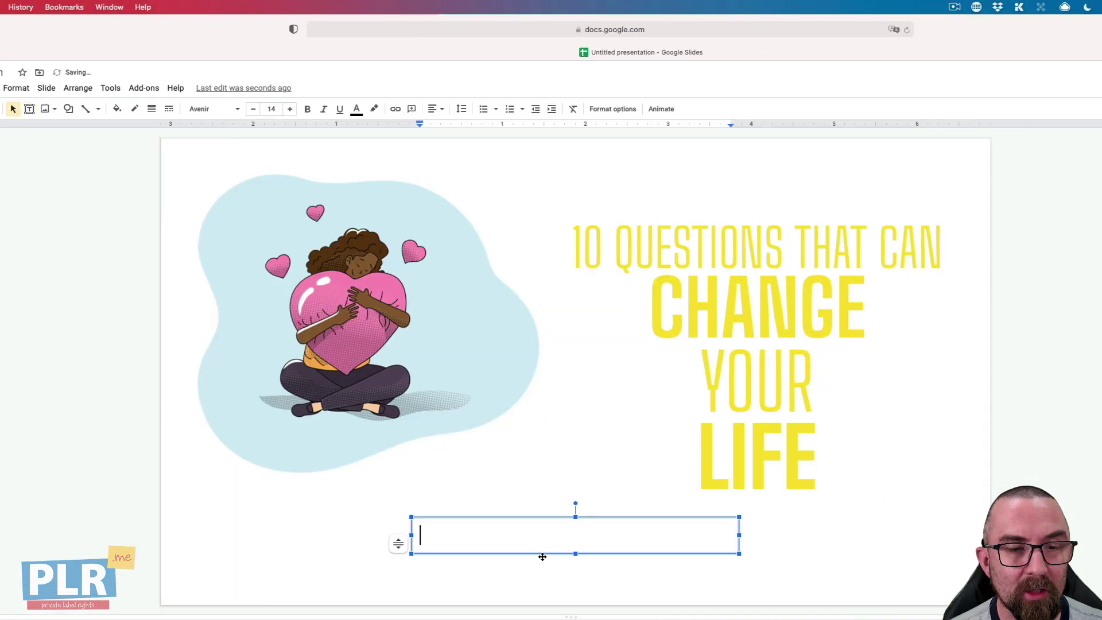
type("RichardBu")
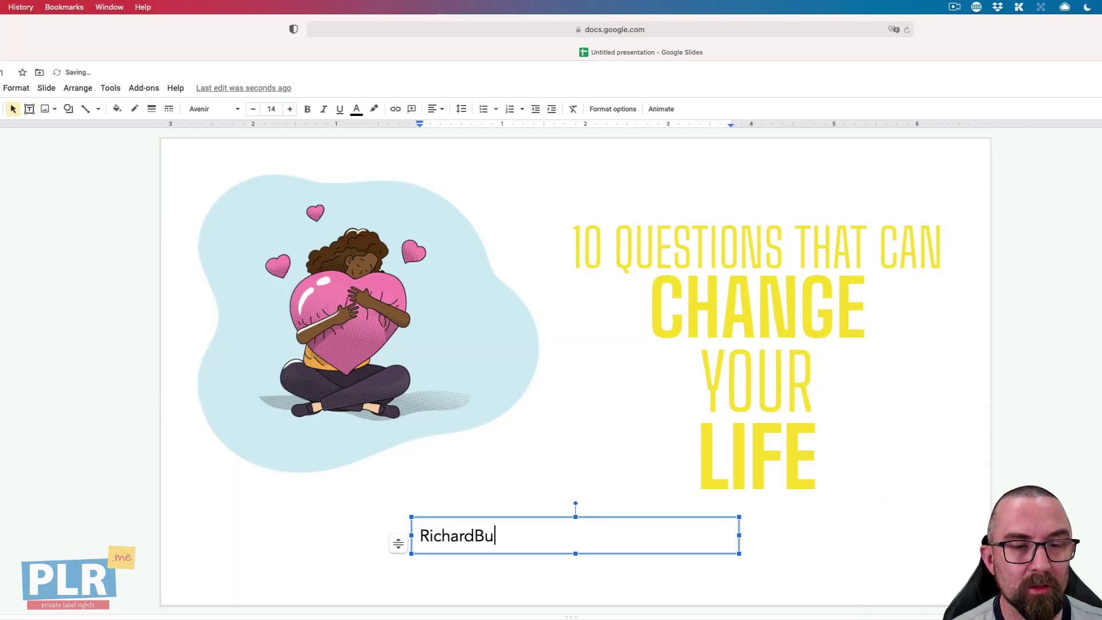
type("tler.Coach")
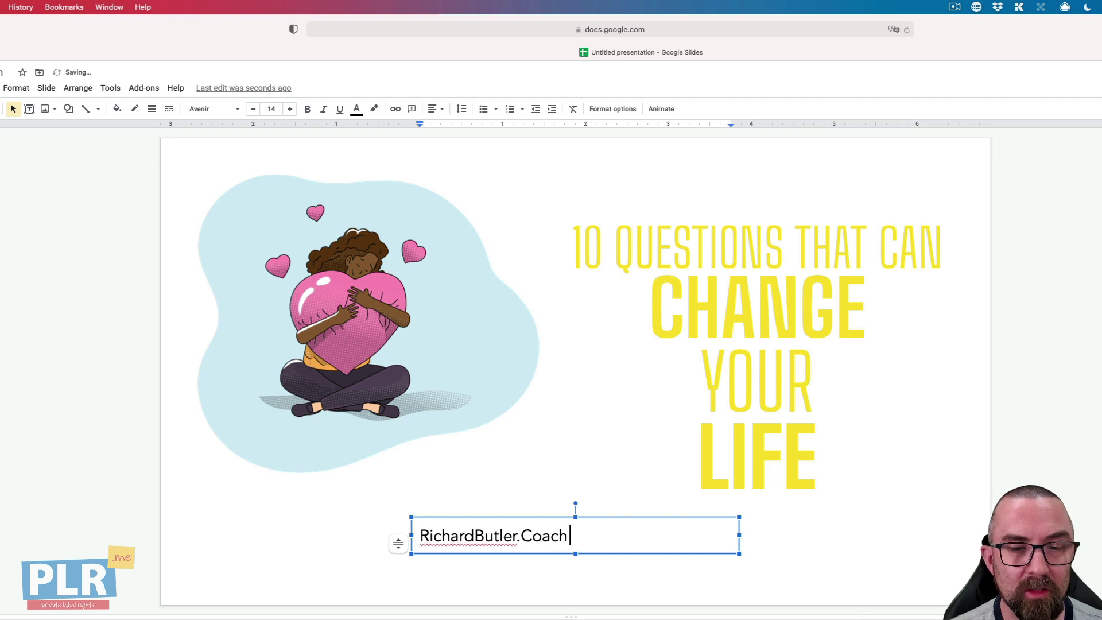
left_click(764, 559)
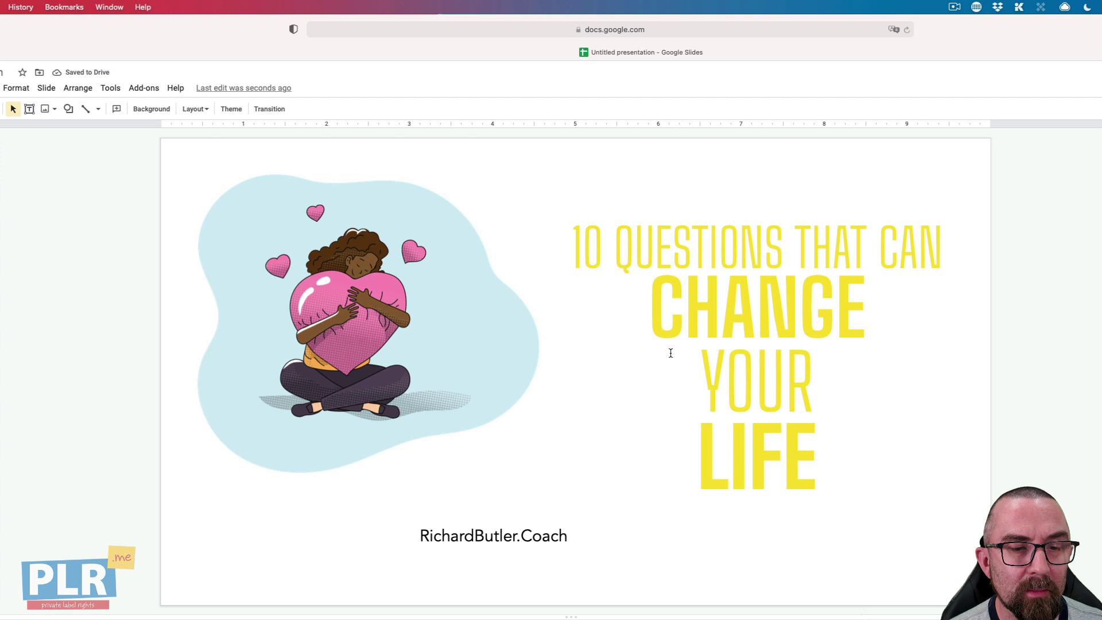
left_click(739, 230)
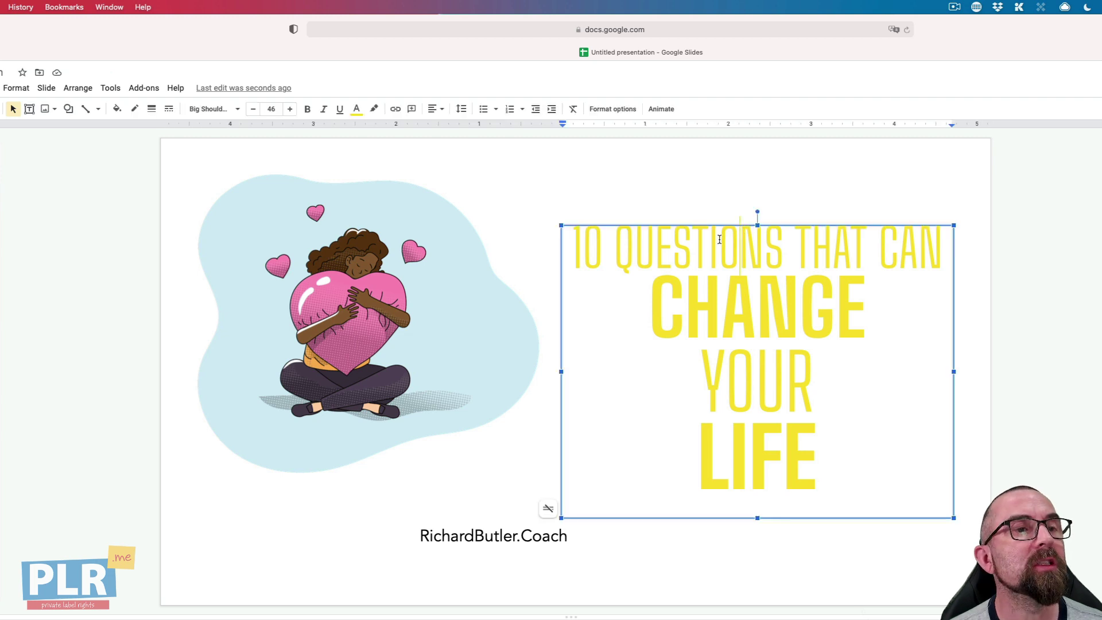
double_click(719, 240)
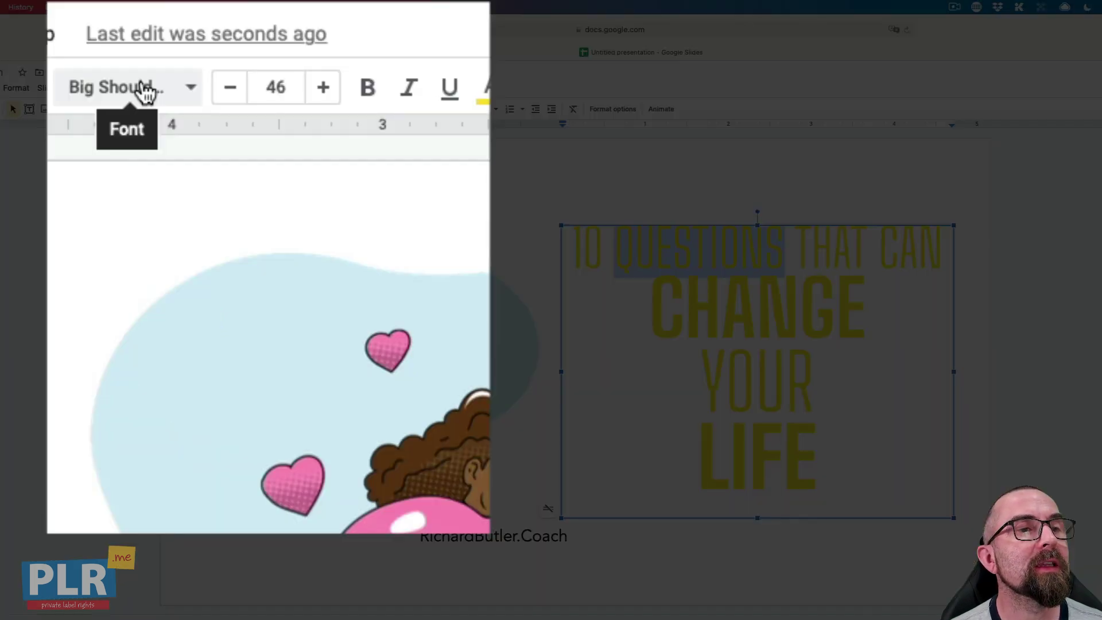
Set the website text to Big Shoulders in the Black weight.
left_click(479, 546)
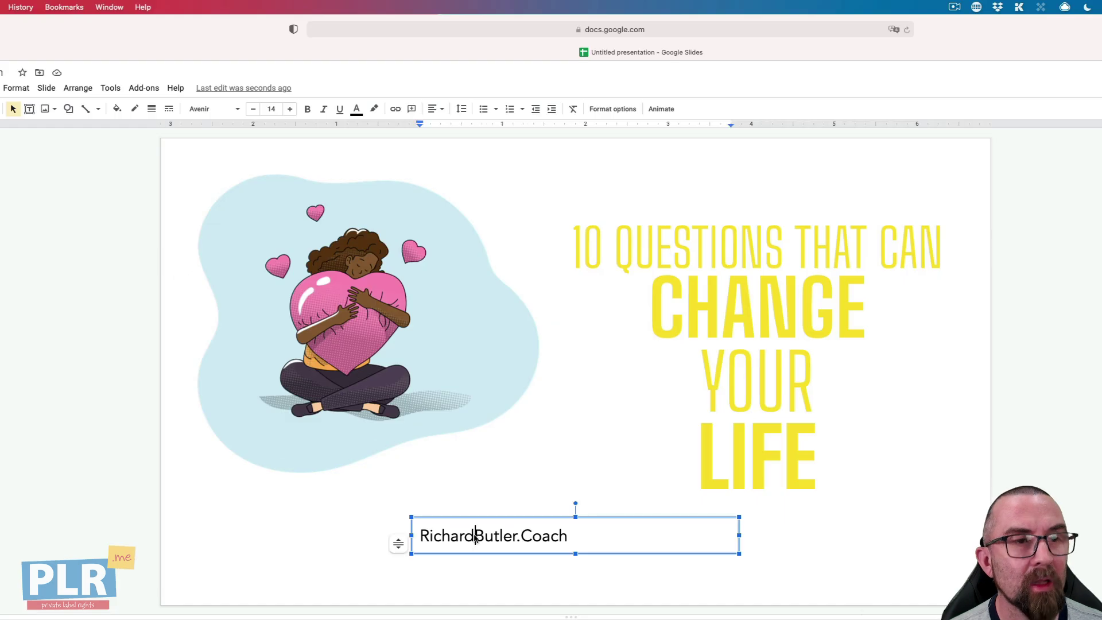
triple_click(474, 536)
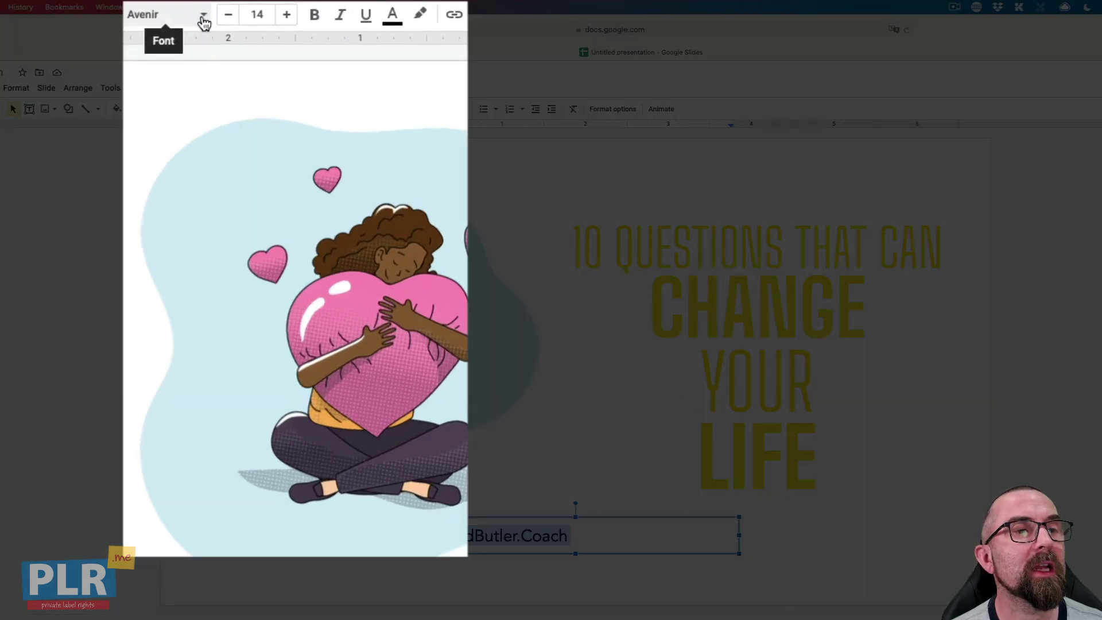
left_click(203, 22)
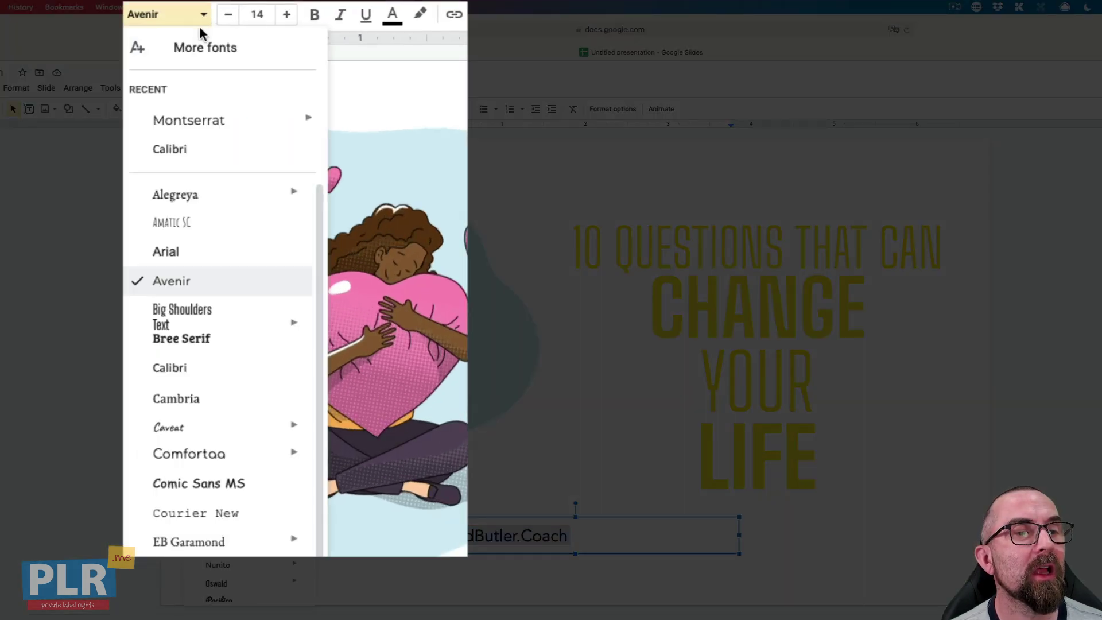
mouse_move(207, 316)
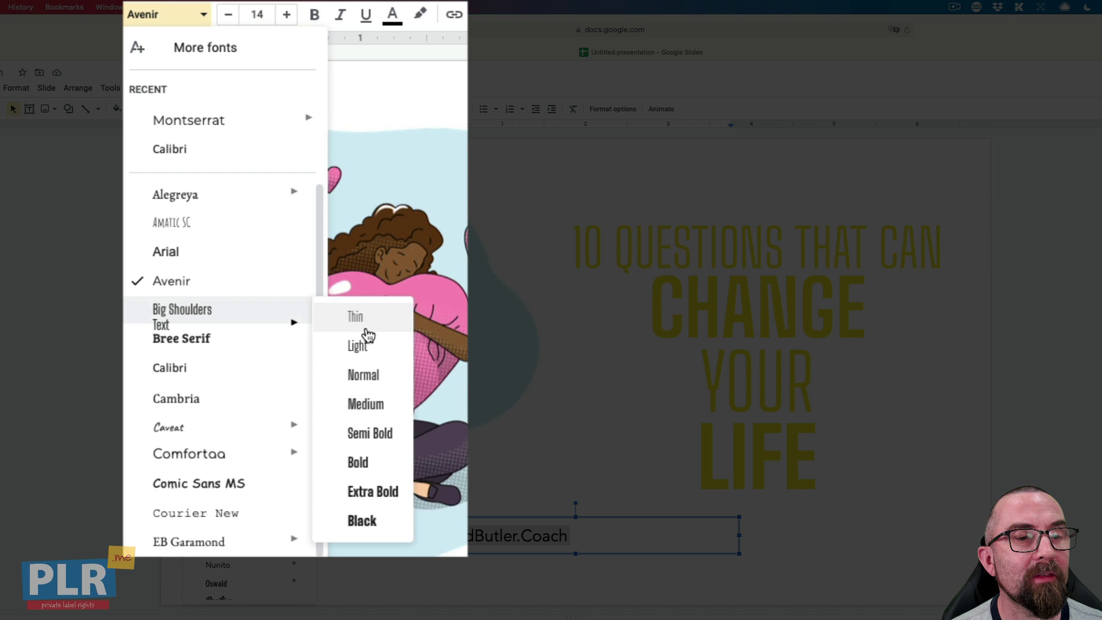
left_click(374, 529)
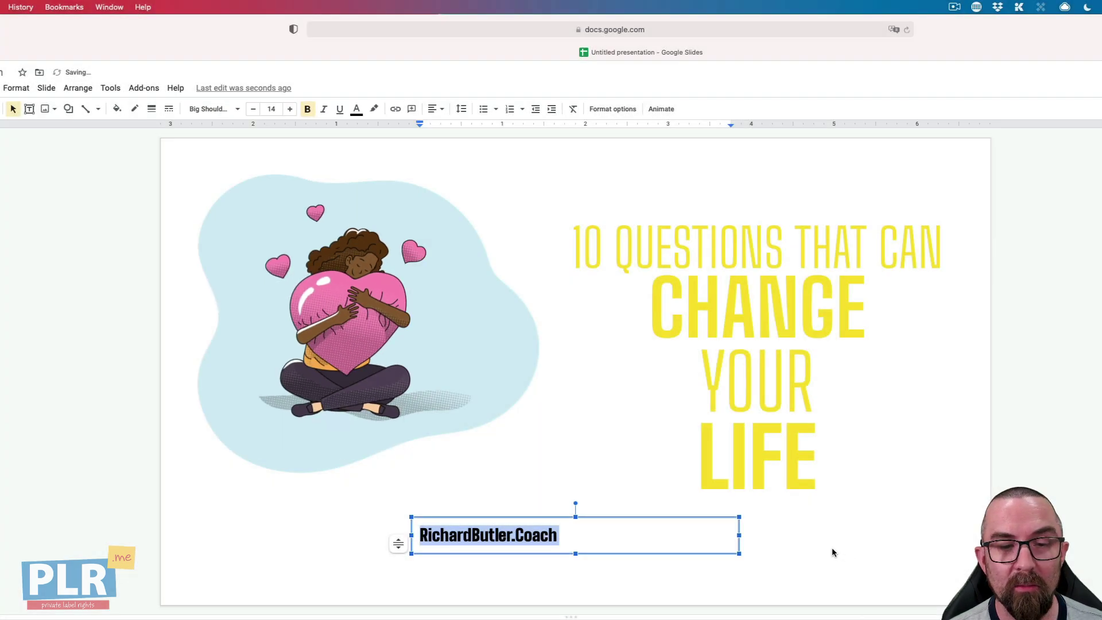
left_click(832, 547)
Move the website text box up to sit centred under LIFE.
left_click(487, 540)
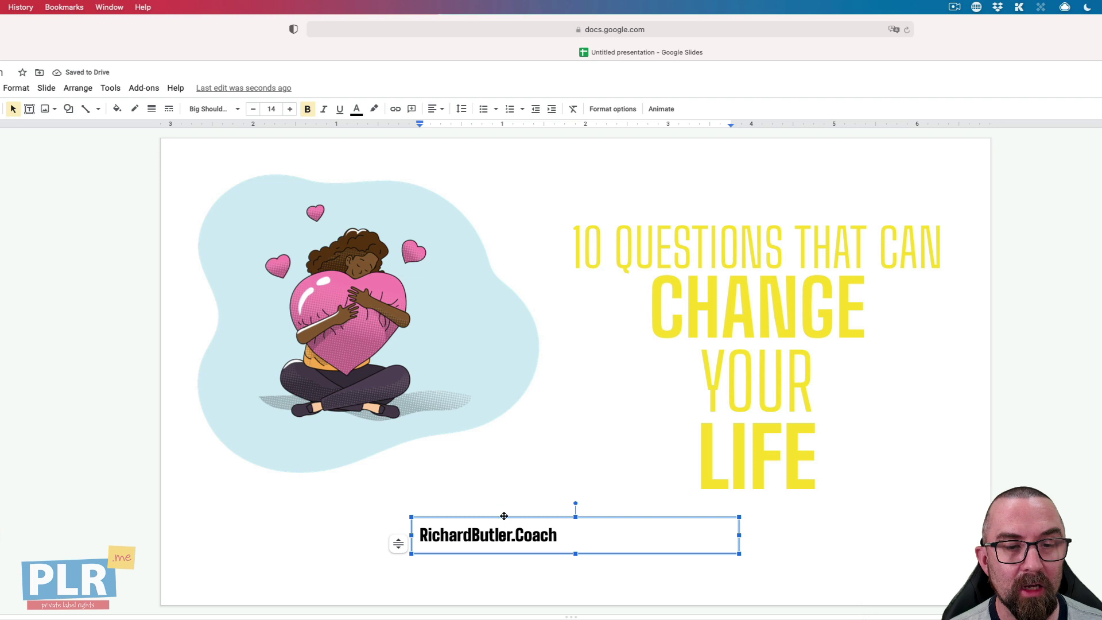
left_click_drag(503, 516, 783, 489)
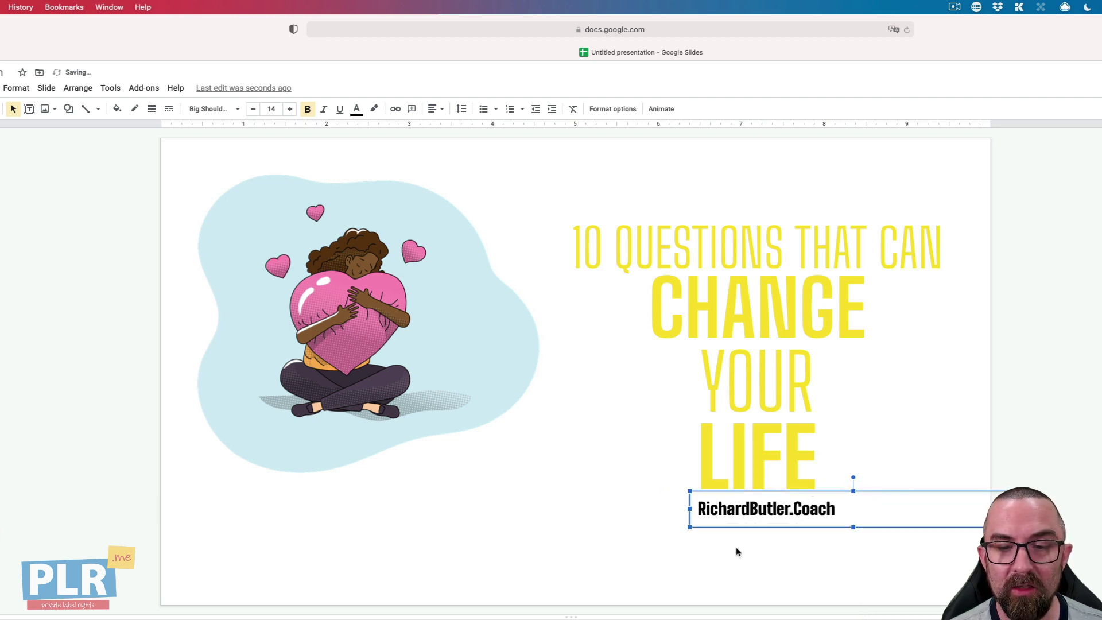
left_click(733, 550)
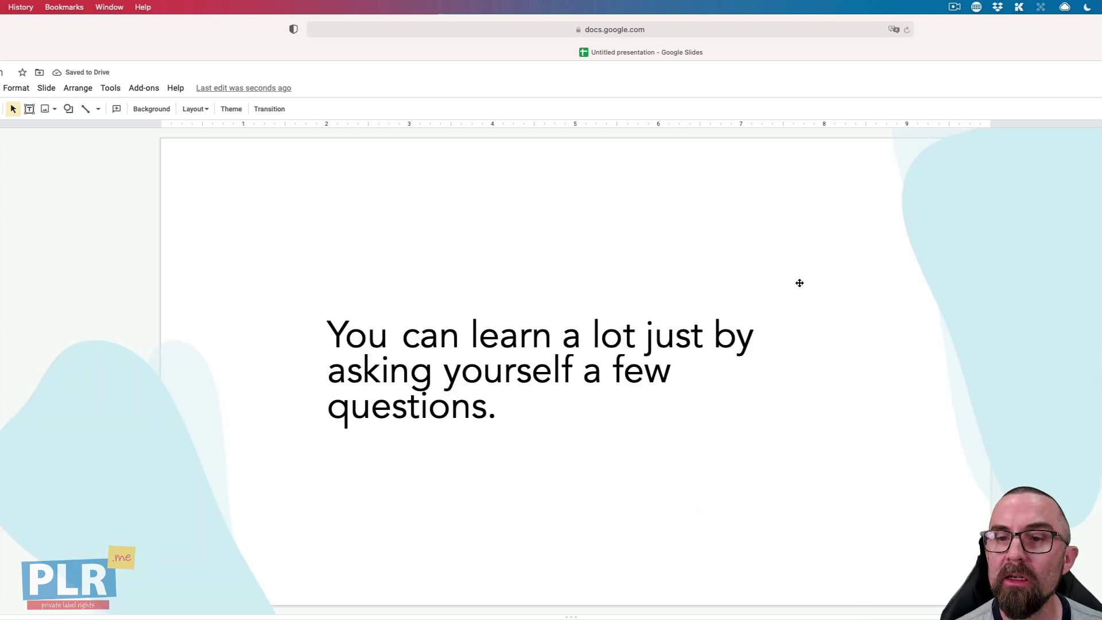
Advance to the second slide, 'Questions direct your attention and make you think.'.
key("Down")
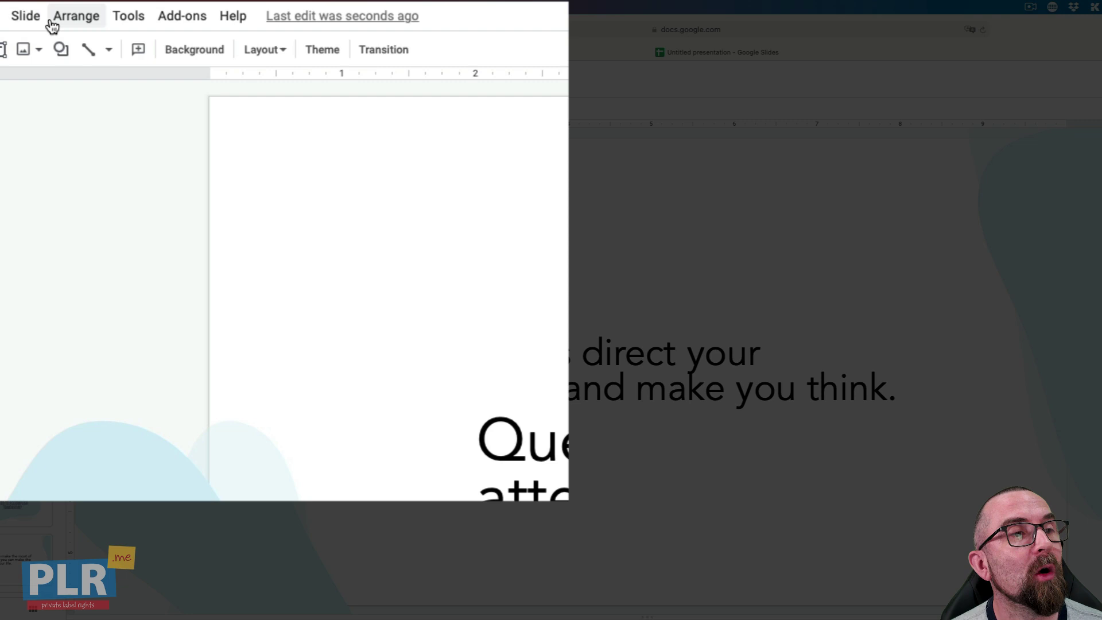
Edit the theme's White – Content layout and reshape its teal corner shape.
left_click(97, 70)
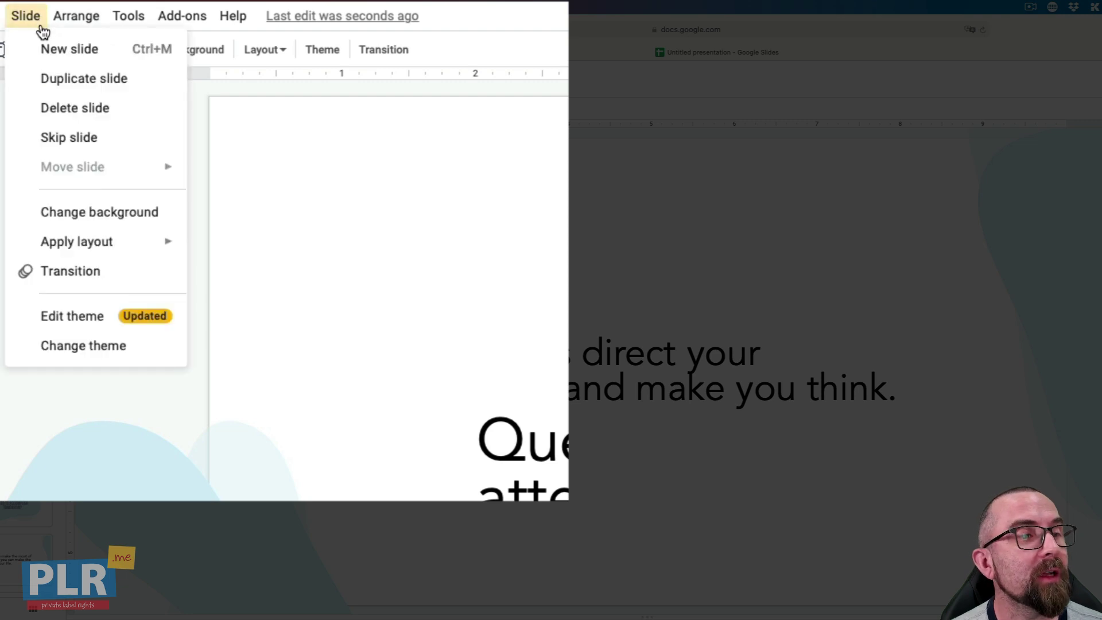
left_click(77, 319)
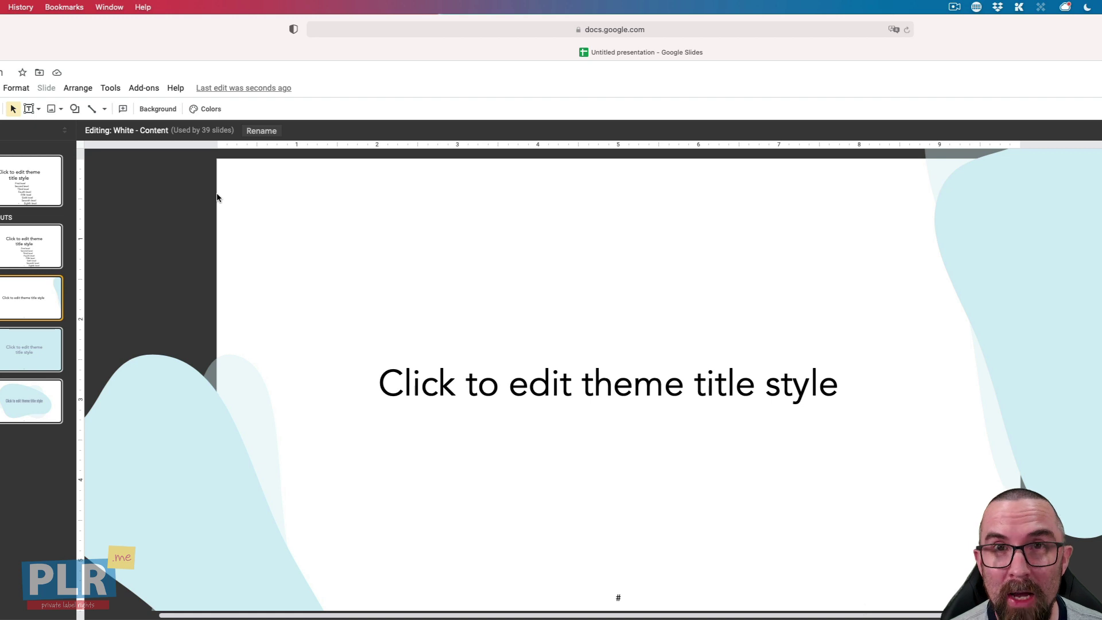
left_click(1064, 249)
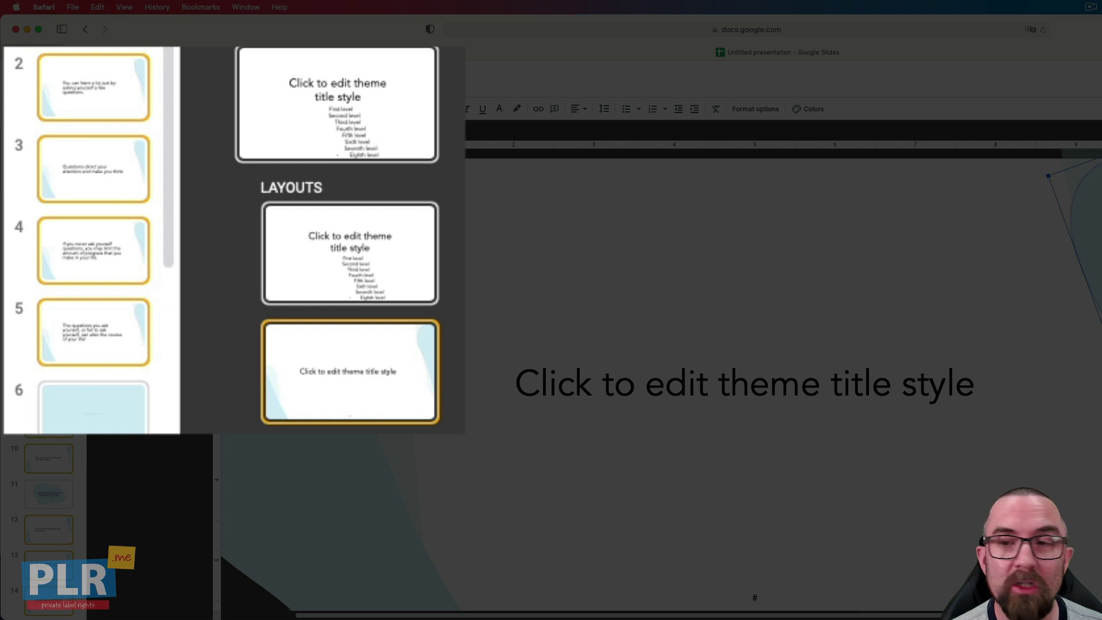
left_click_drag(1048, 176, 978, 192)
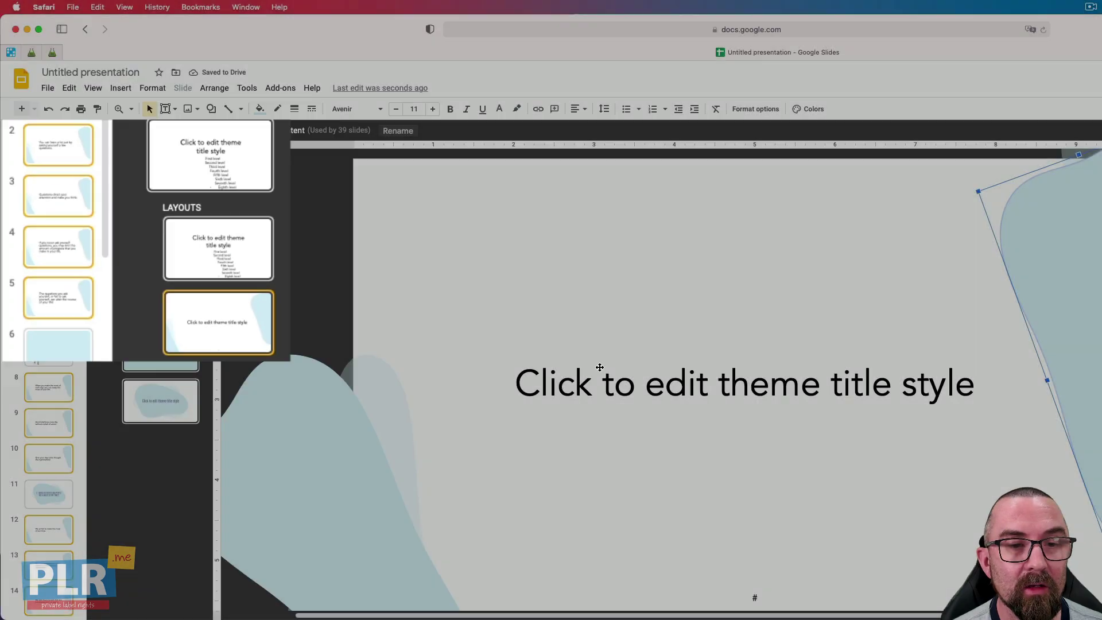
triple_click(648, 384)
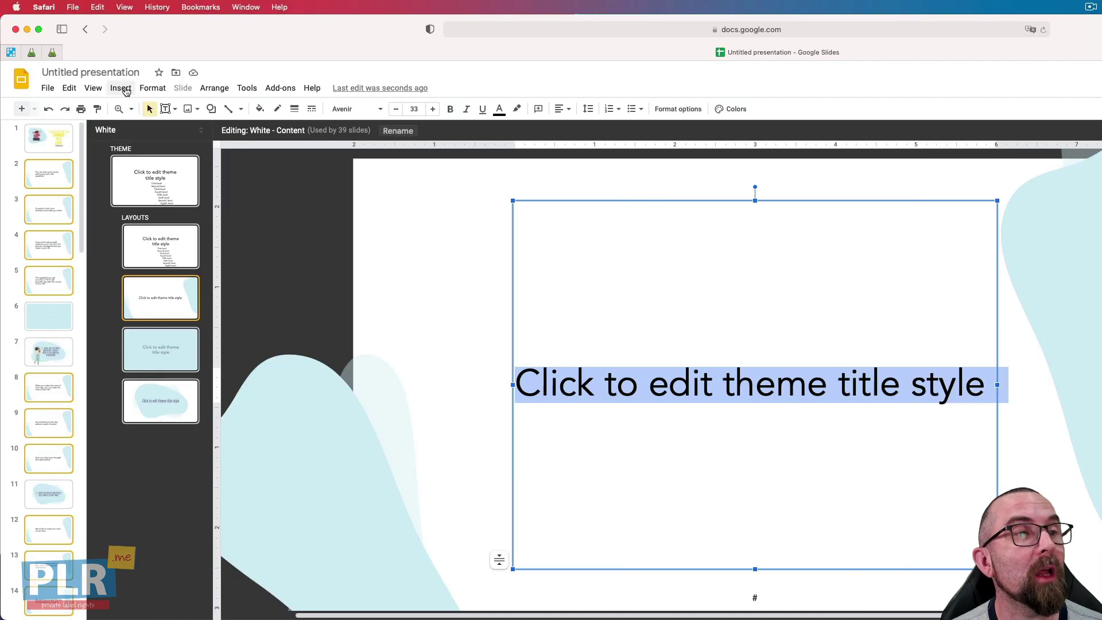
Upload the yellow-circle portrait PNG from the computer onto the White – Content layout.
left_click(116, 88)
mouse_move(58, 47)
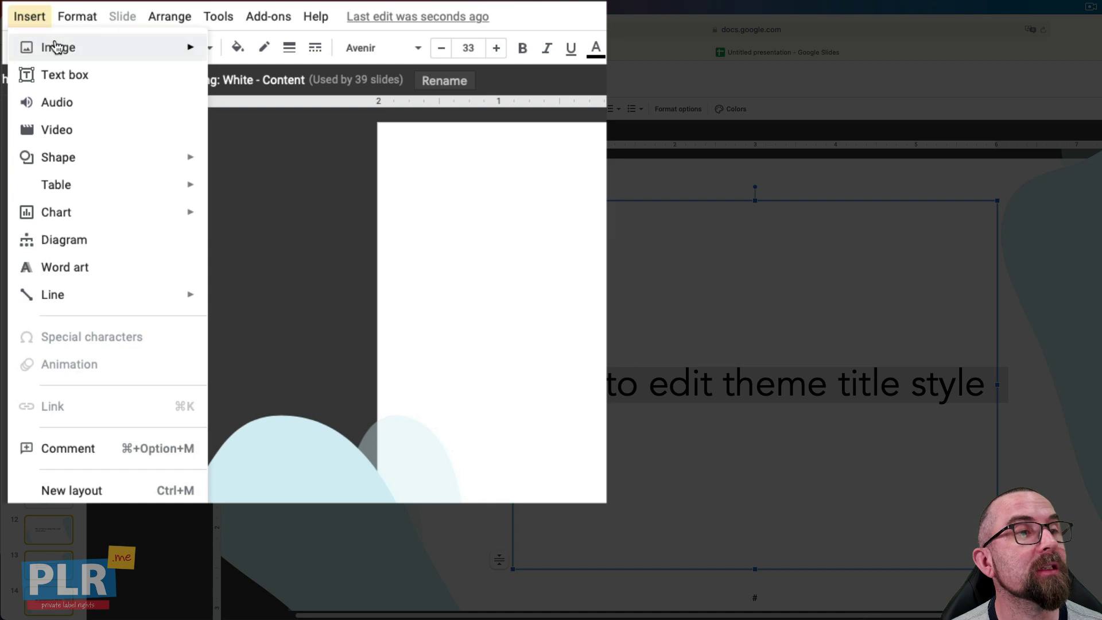
left_click(271, 56)
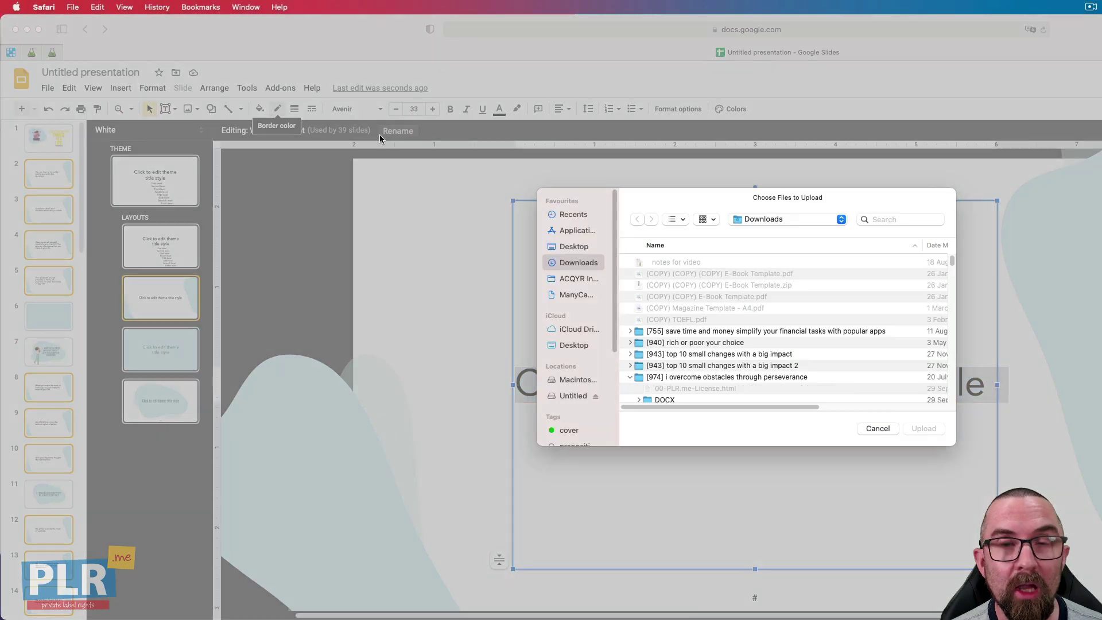
type("hb")
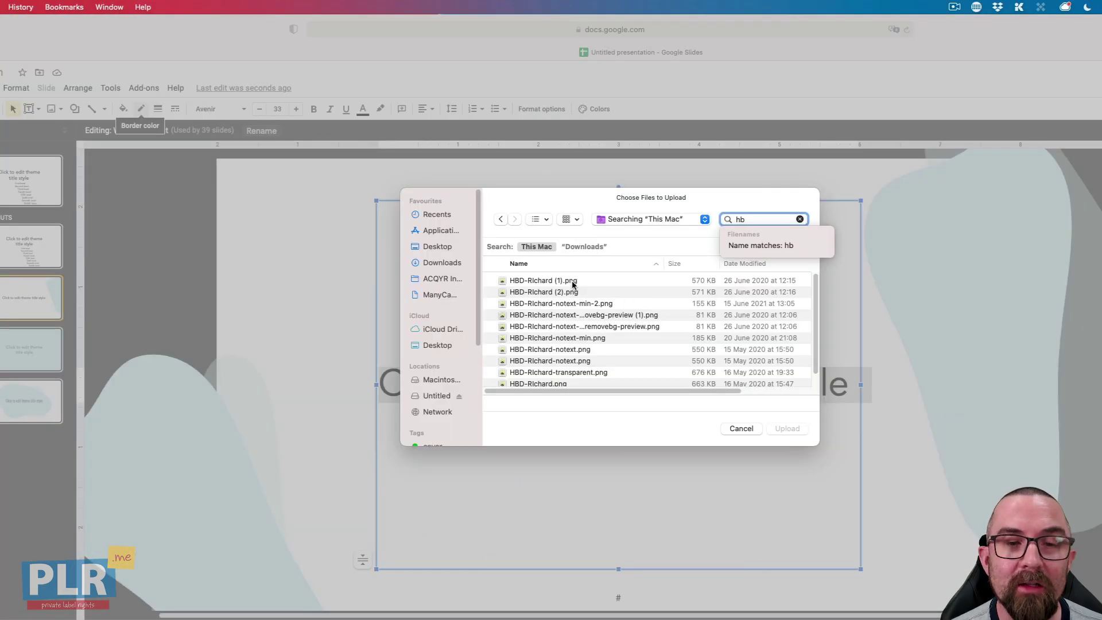
left_click(577, 282)
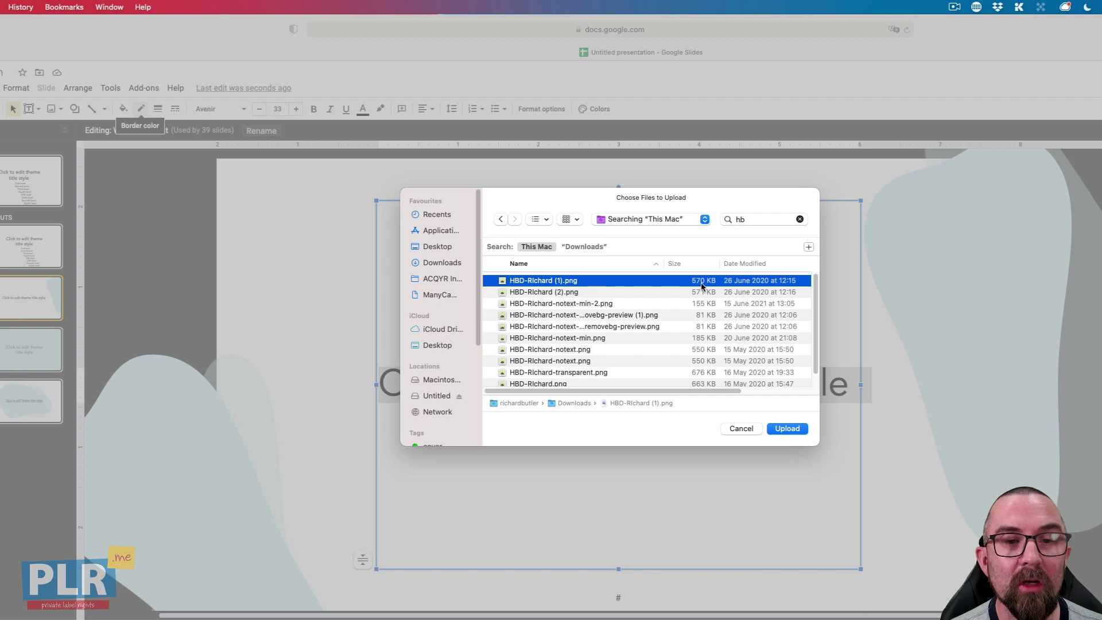
key("space")
key("space")
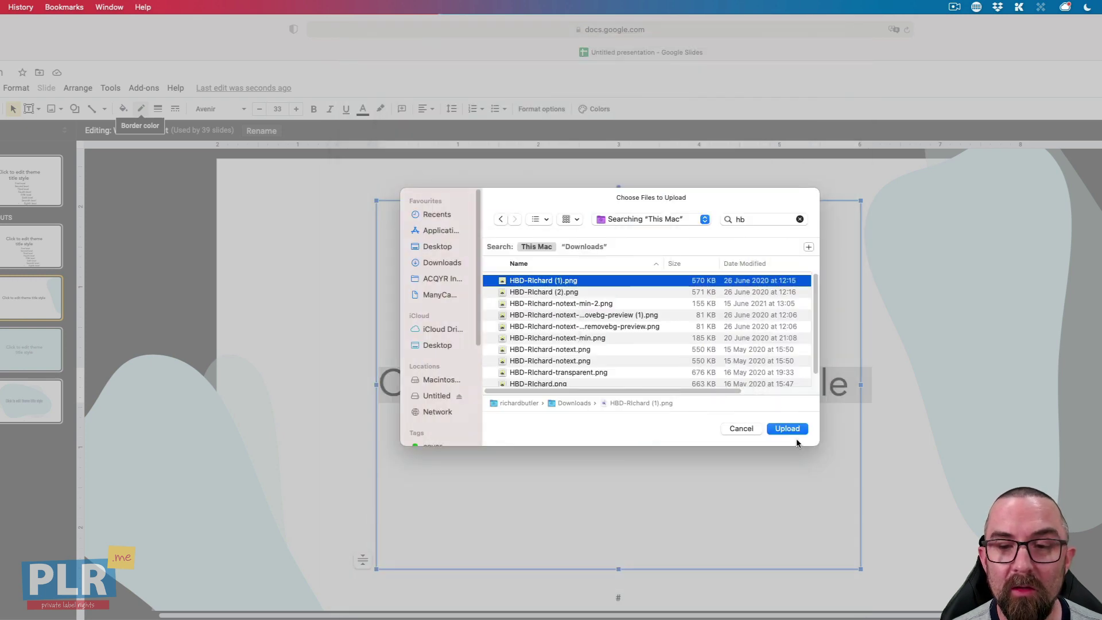
left_click(788, 429)
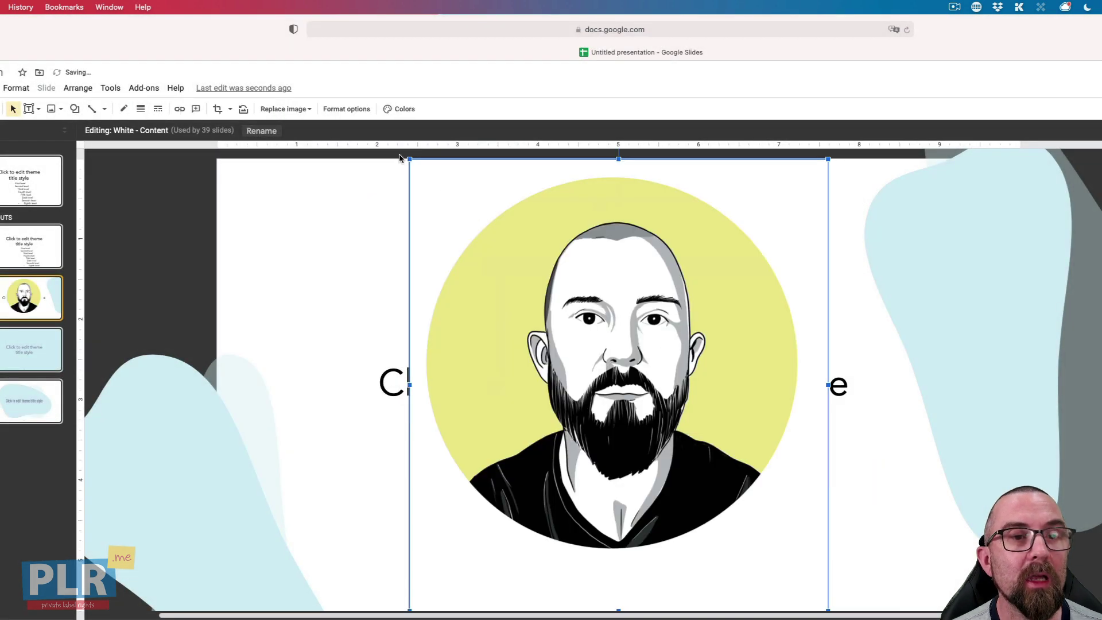
Shrink the portrait to a small logo and place it in the layout's top-left corner.
left_click_drag(408, 159, 820, 457)
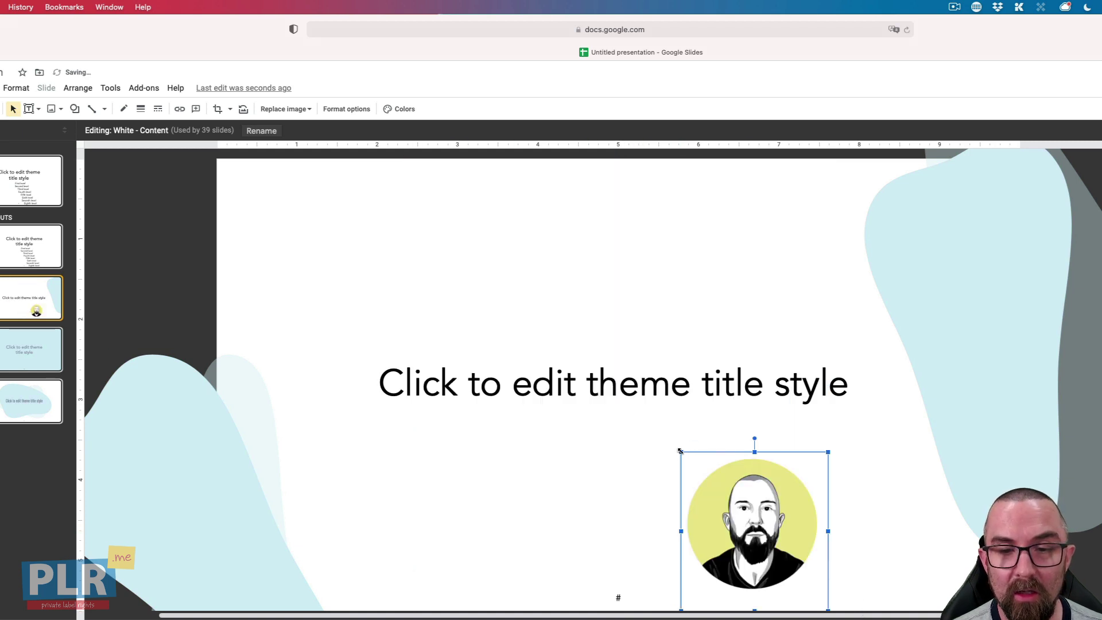
mouse_move(681, 450)
left_mouse_down()
mouse_move(740, 515)
mouse_move(295, 181)
mouse_move(271, 180)
left_mouse_up()
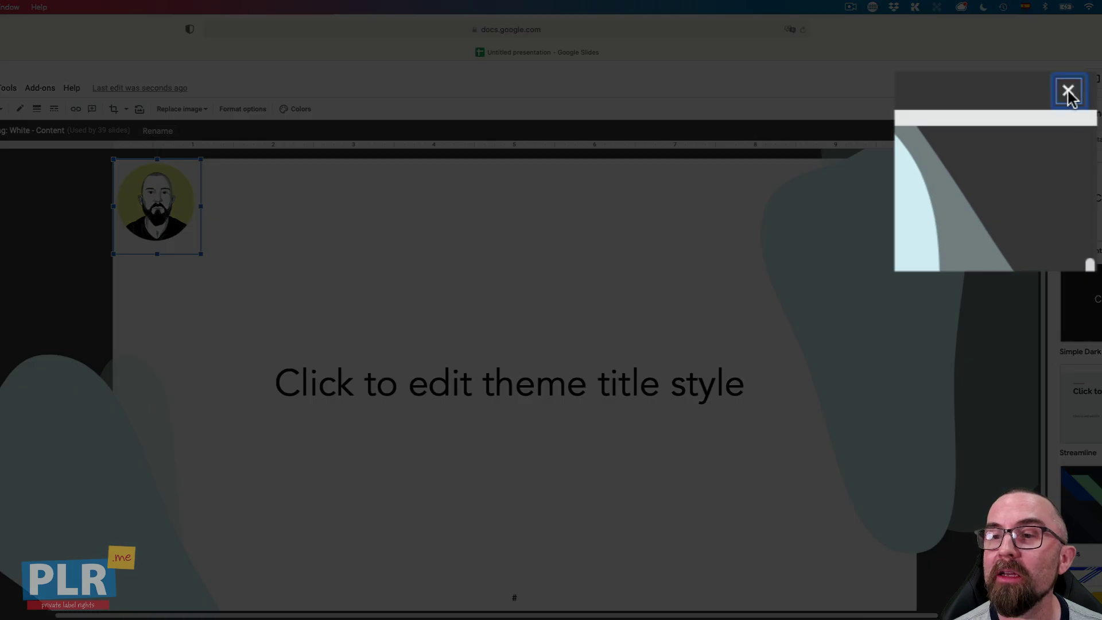
Close the theme editor and view slide 4 with the portrait logo in its corner.
left_click(1067, 90)
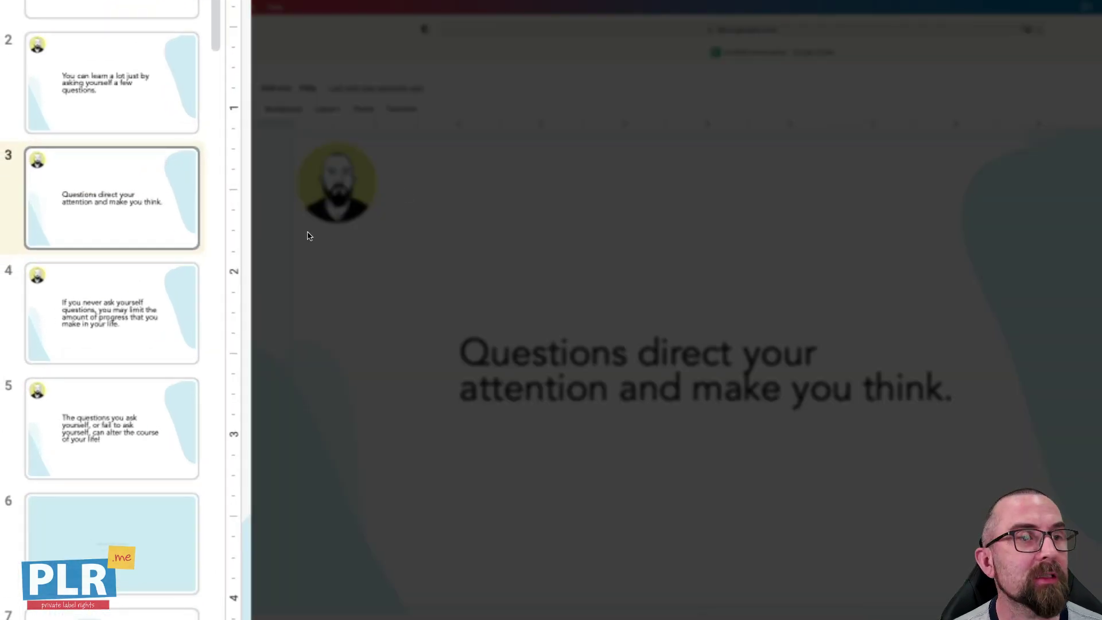
left_click(130, 336)
left_click(511, 389)
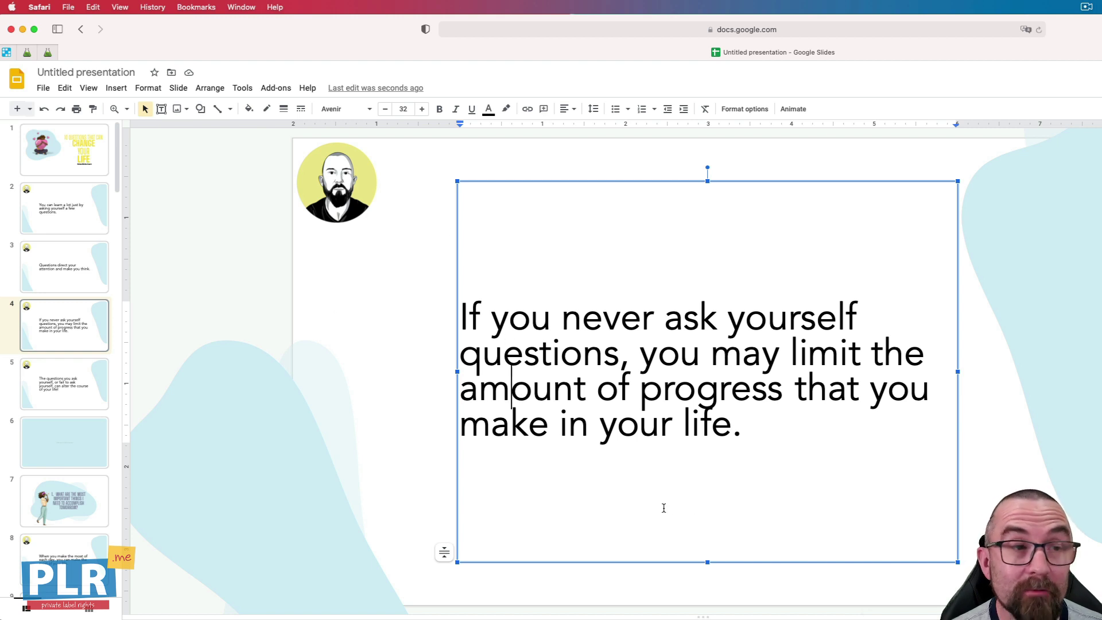
left_click(257, 251)
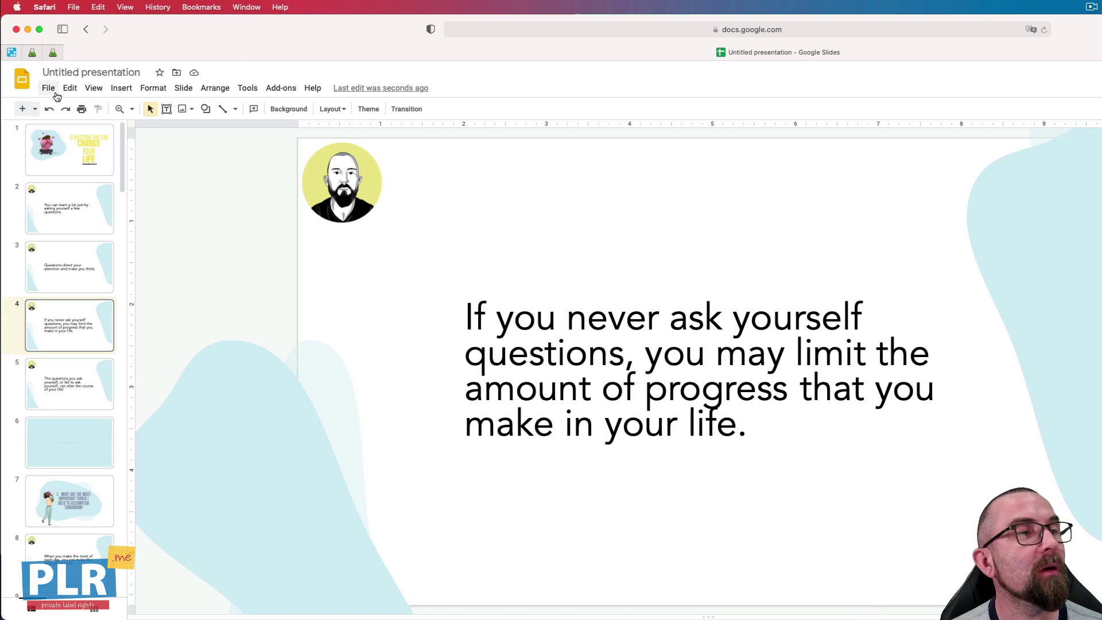
left_click(43, 89)
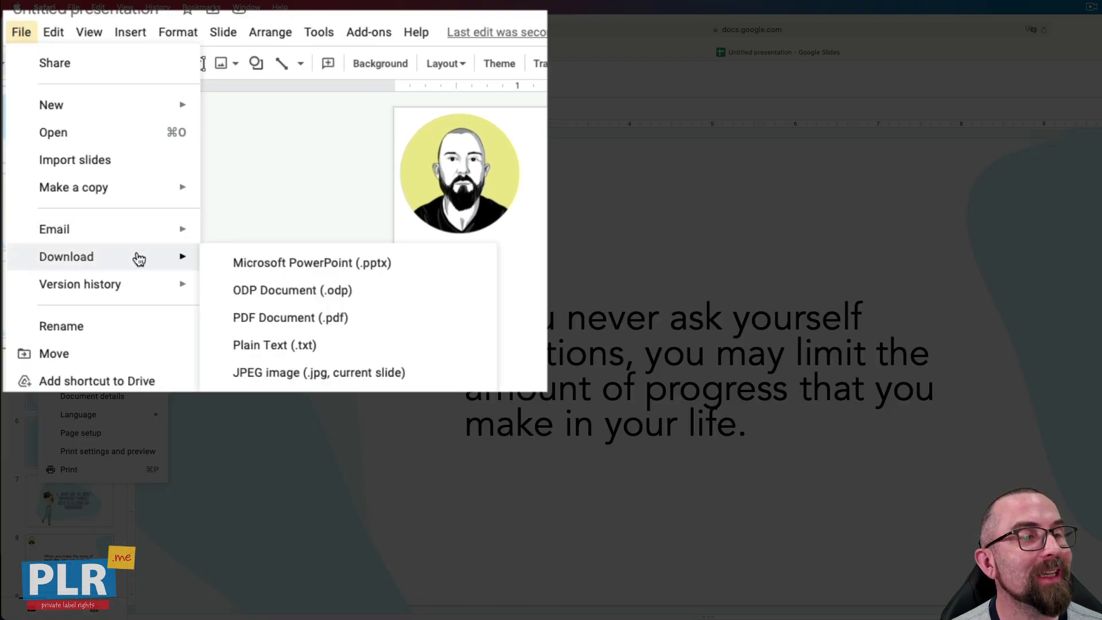
mouse_move(586, 187)
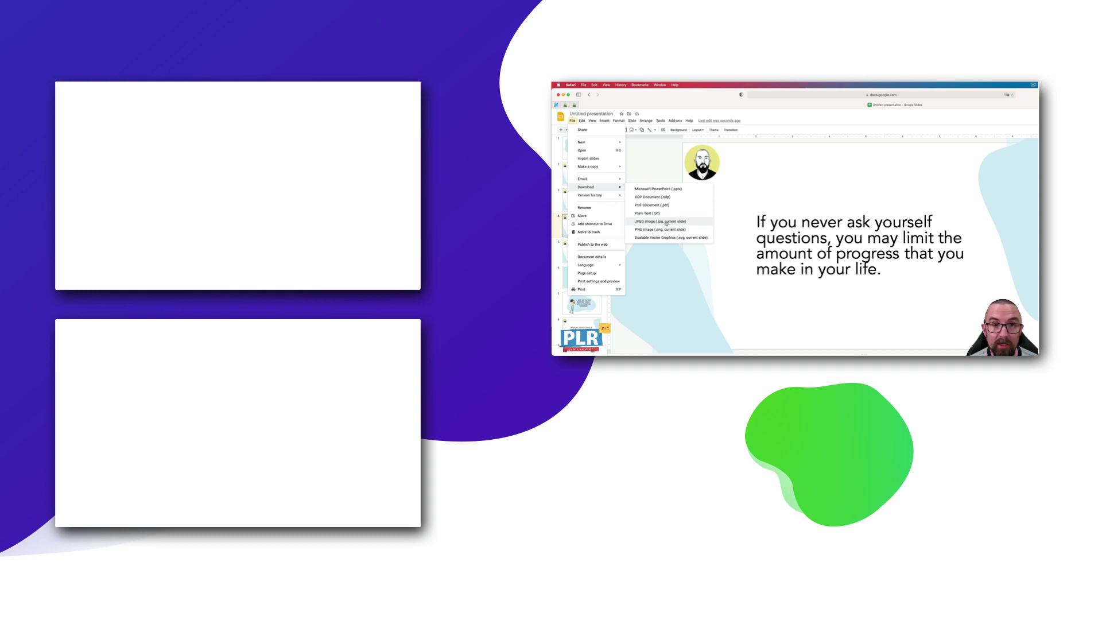
left_click(666, 222)
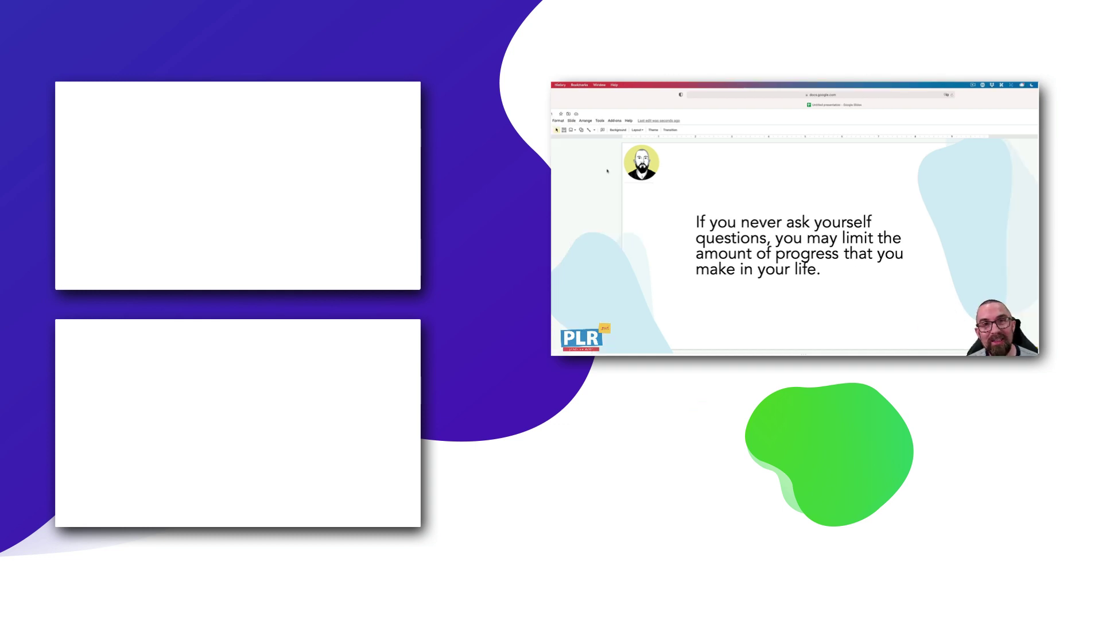